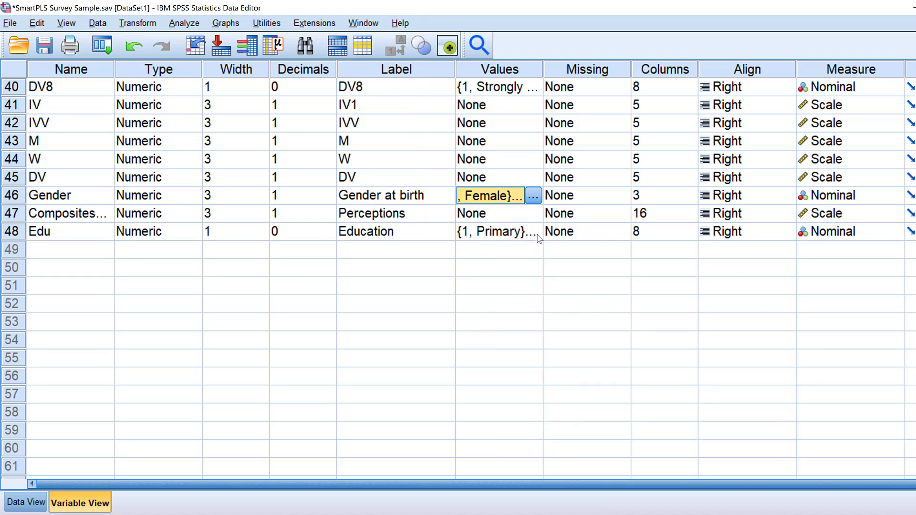
{"action": "scroll", "coordinate": [482, 239], "scroll_direction": "up", "scroll_amount": 4}
{"action": "scroll", "coordinate": [457, 248], "scroll_direction": "up", "scroll_amount": 2}
{"action": "scroll", "coordinate": [477, 262], "scroll_direction": "down", "scroll_amount": 5}
{"action": "left_click", "coordinate": [541, 288]}
{"action": "left_click", "coordinate": [534, 286]}
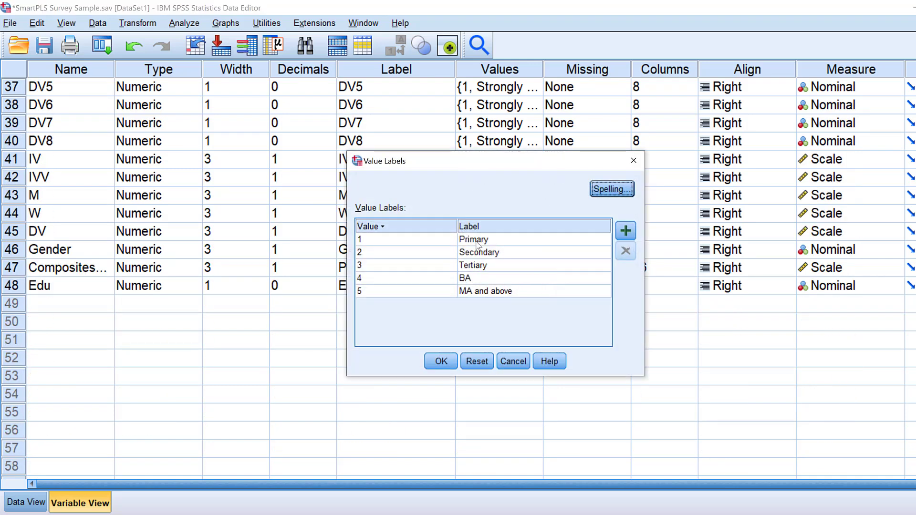
{"action": "left_click", "coordinate": [440, 363]}
{"action": "scroll", "coordinate": [435, 360], "scroll_direction": "up", "scroll_amount": 12}
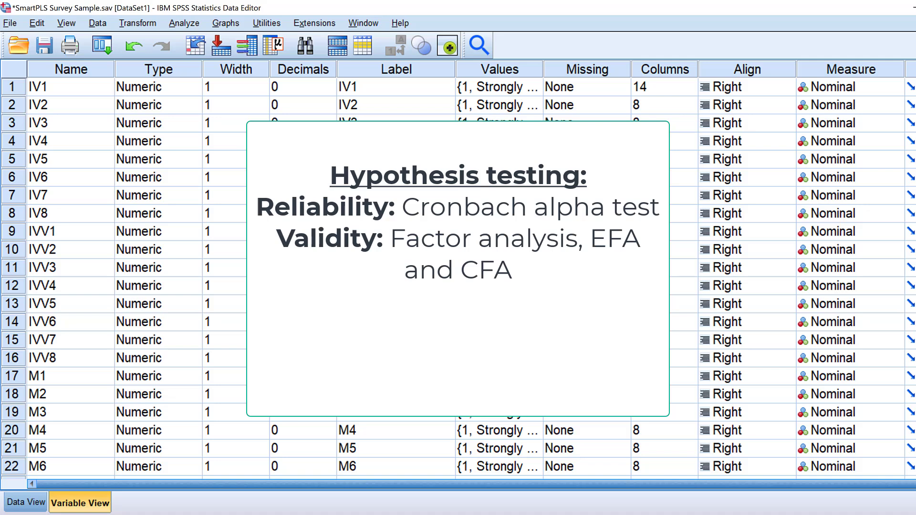
{"action": "scroll", "coordinate": [458, 277], "scroll_direction": "down", "scroll_amount": 3}
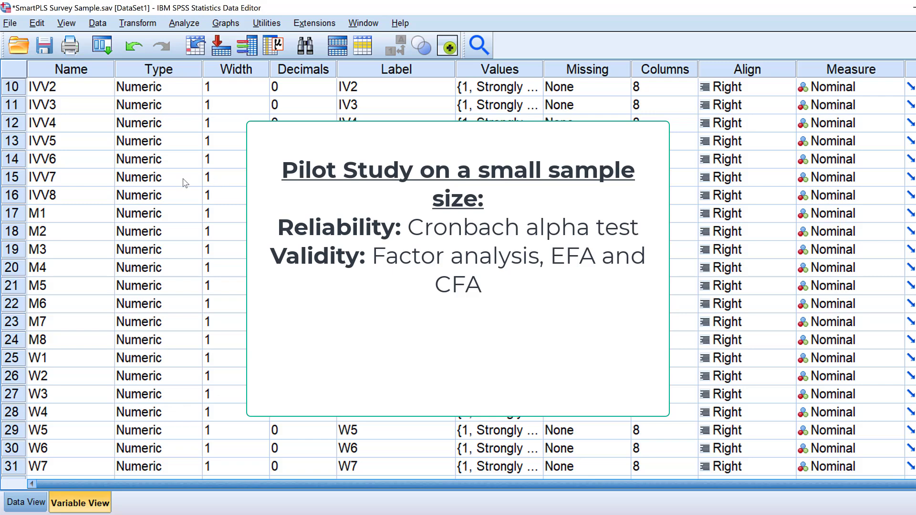
{"action": "left_click", "coordinate": [36, 497]}
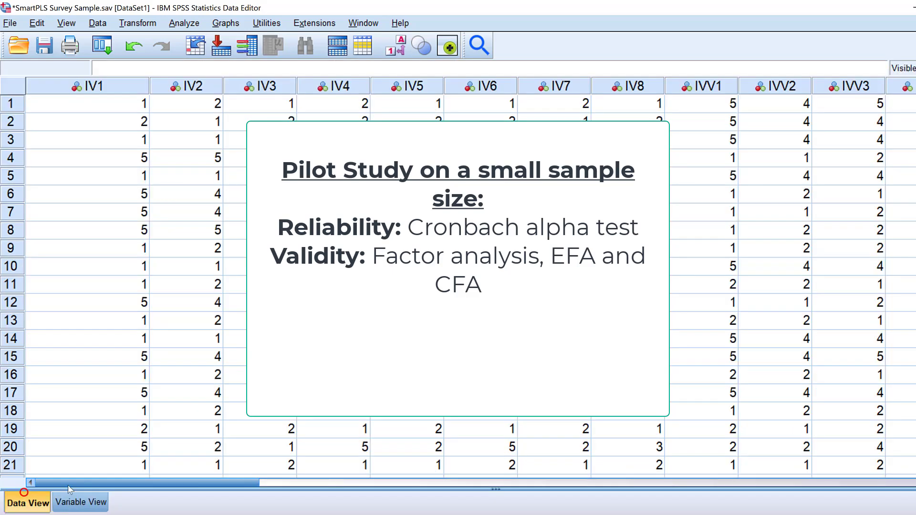
{"action": "left_click", "coordinate": [73, 501]}
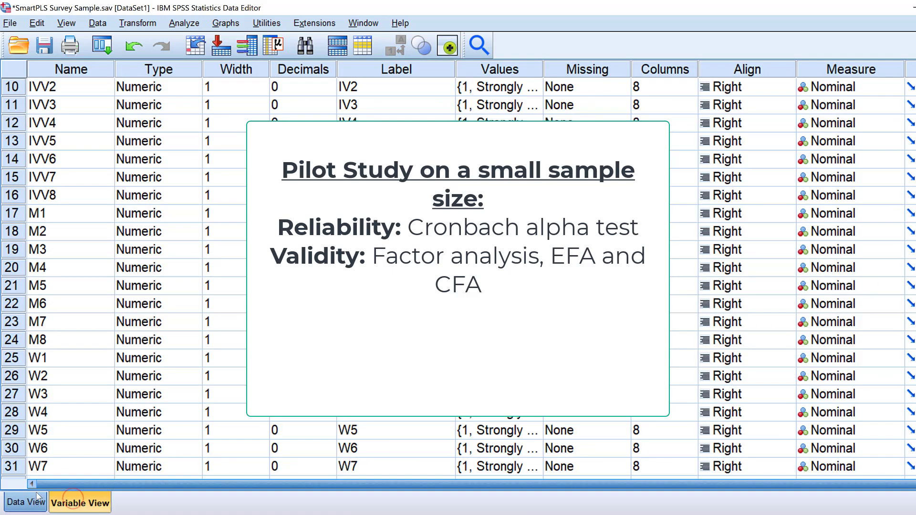
{"action": "scroll", "coordinate": [175, 227], "scroll_direction": "up", "scroll_amount": 3}
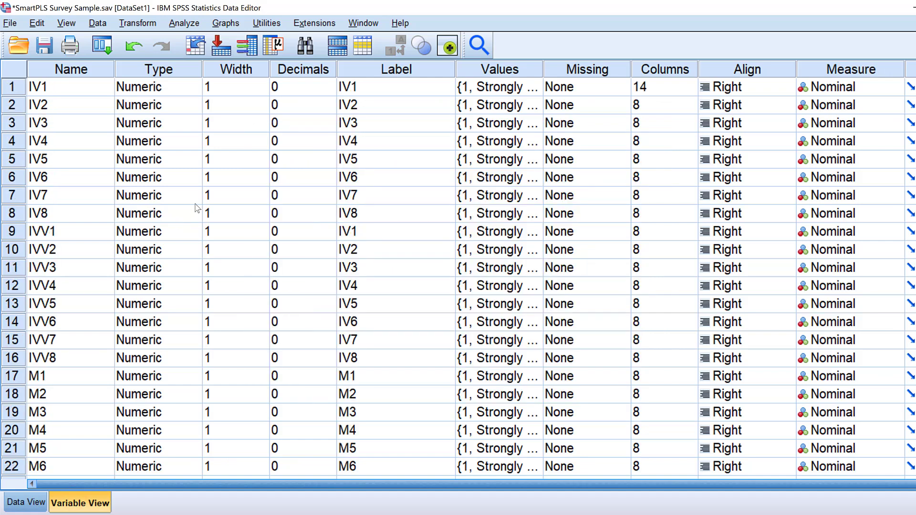
Start a reliability analysis on items IV1–IV8 with the scale label 'Motivation'
{"action": "left_click", "coordinate": [178, 24]}
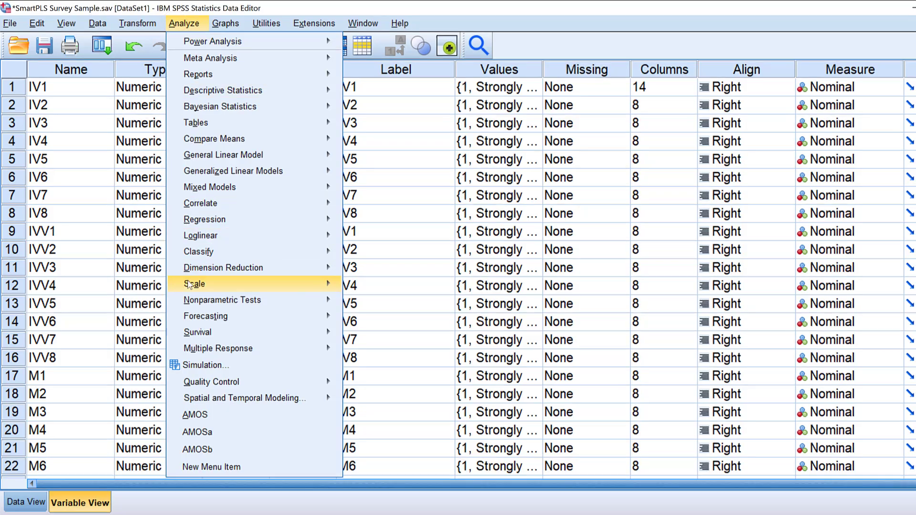
{"action": "mouse_move", "coordinate": [189, 284]}
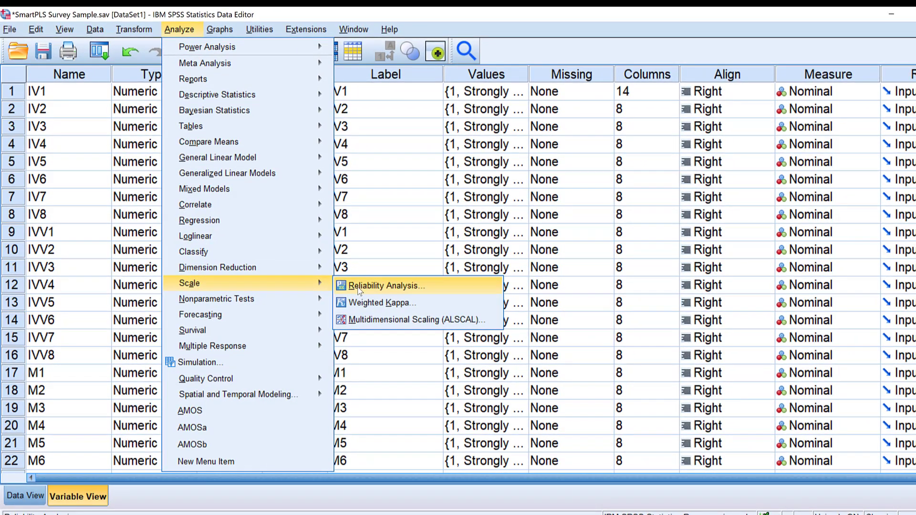
{"action": "left_click", "coordinate": [382, 286]}
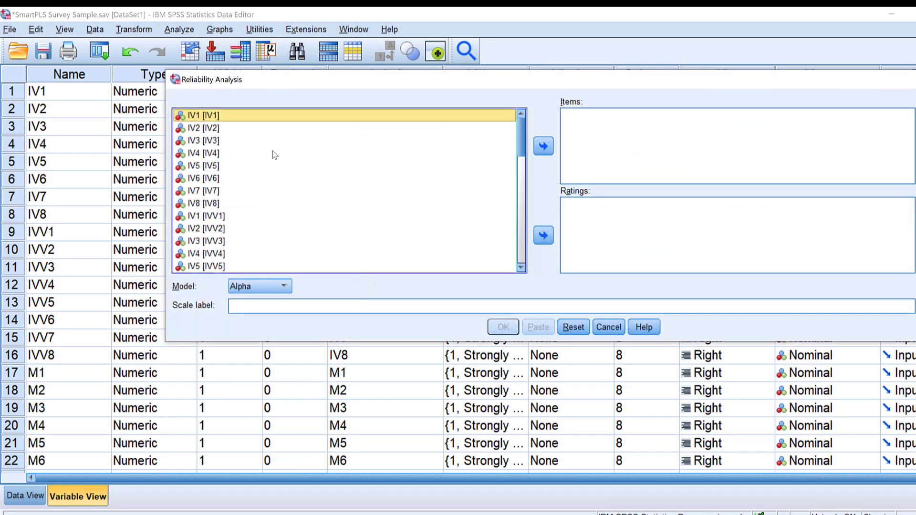
{"action": "left_click", "coordinate": [207, 205]}
{"action": "left_click", "coordinate": [208, 205], "text": "shift"}
{"action": "left_click", "coordinate": [544, 146]}
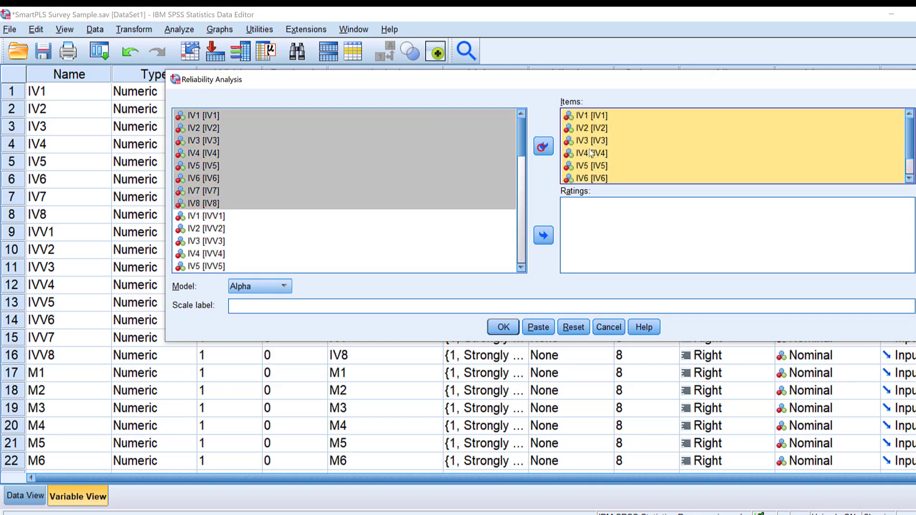
{"action": "left_click_drag", "start_coordinate": [515, 78], "coordinate": [479, 80]}
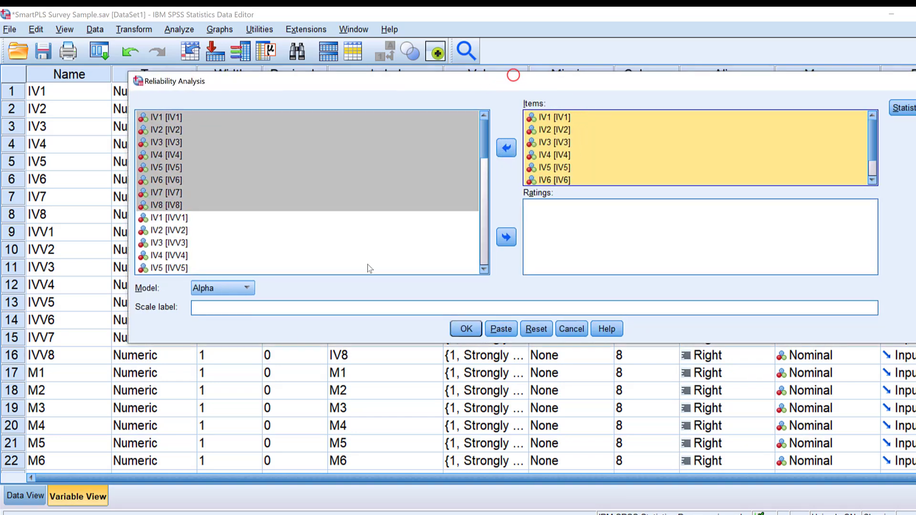
{"action": "left_click", "coordinate": [221, 311]}
{"action": "type", "text": "Motivation"}
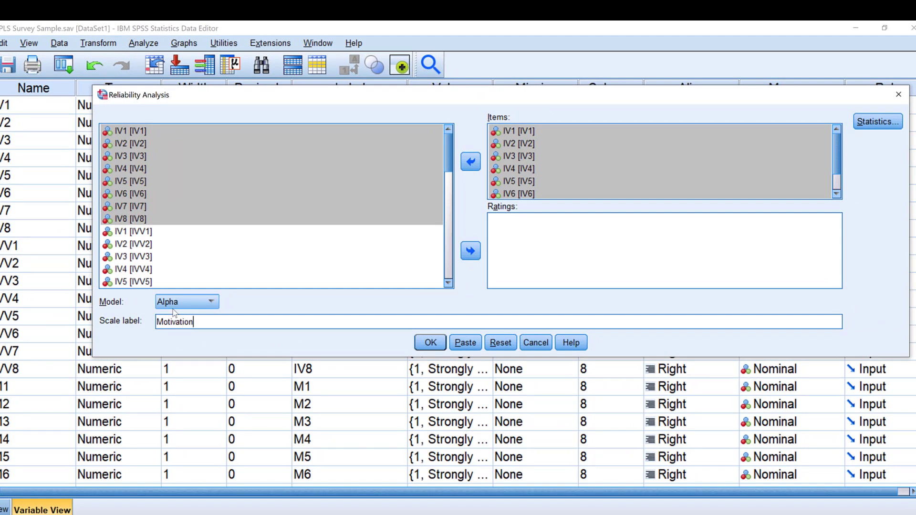
Add scale-if-item-deleted statistics, run it (alpha .966), and hide the Viewer
{"action": "left_click", "coordinate": [871, 121]}
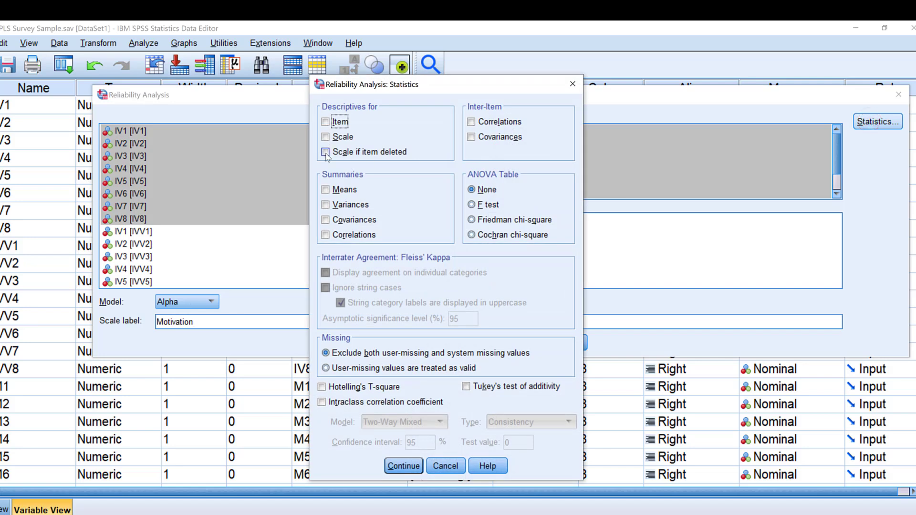
{"action": "left_click", "coordinate": [326, 153]}
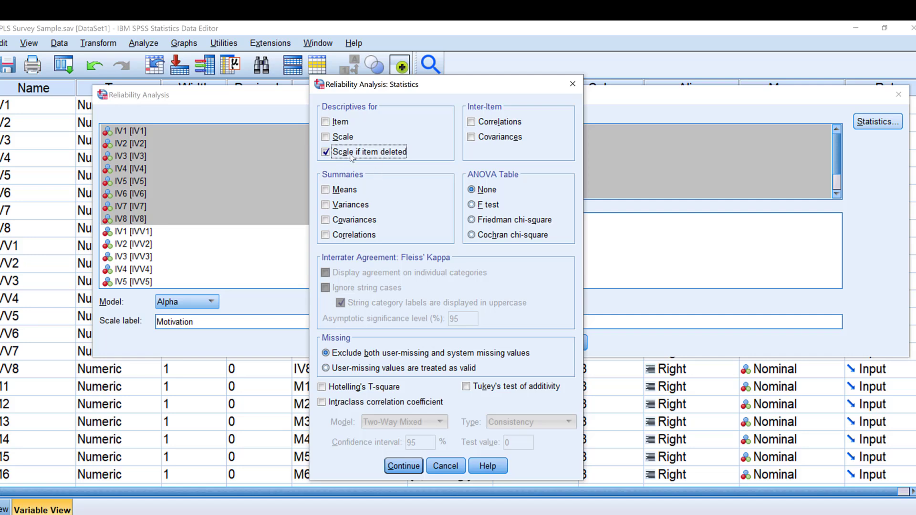
{"action": "left_click", "coordinate": [398, 467]}
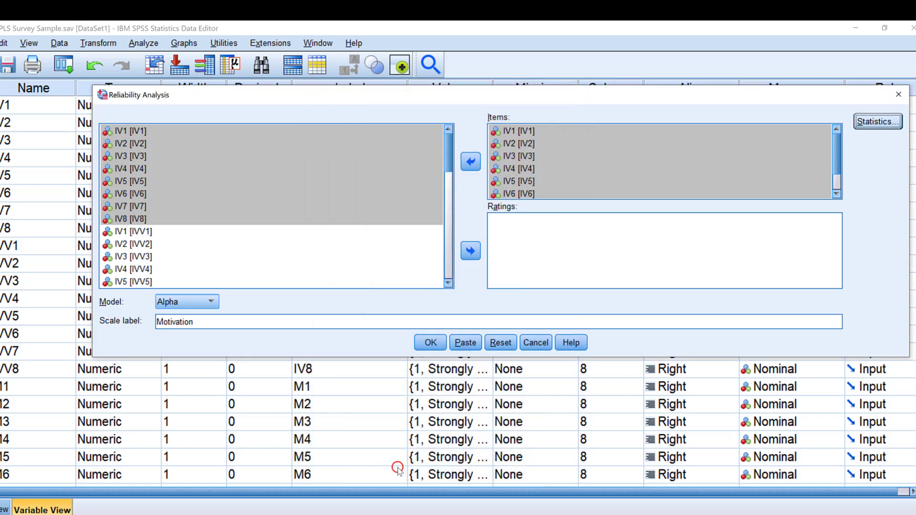
{"action": "left_click", "coordinate": [430, 343]}
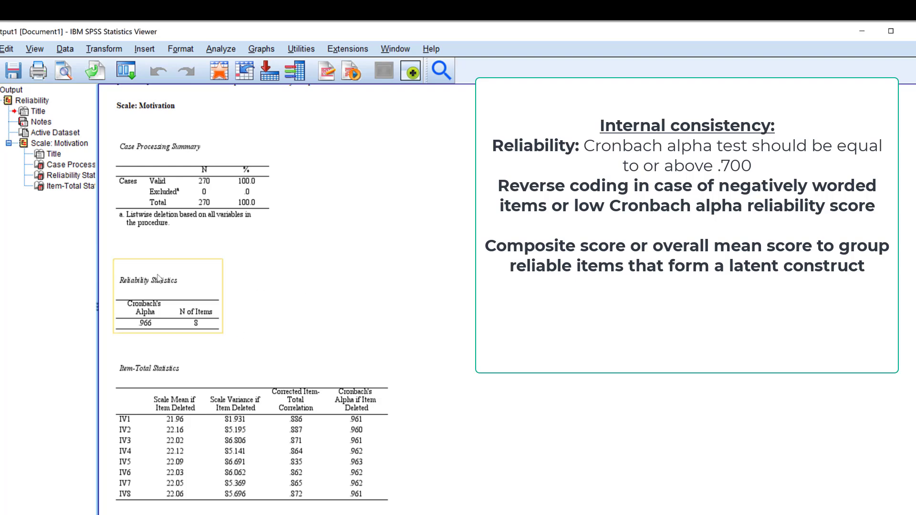
{"action": "left_click", "coordinate": [864, 34]}
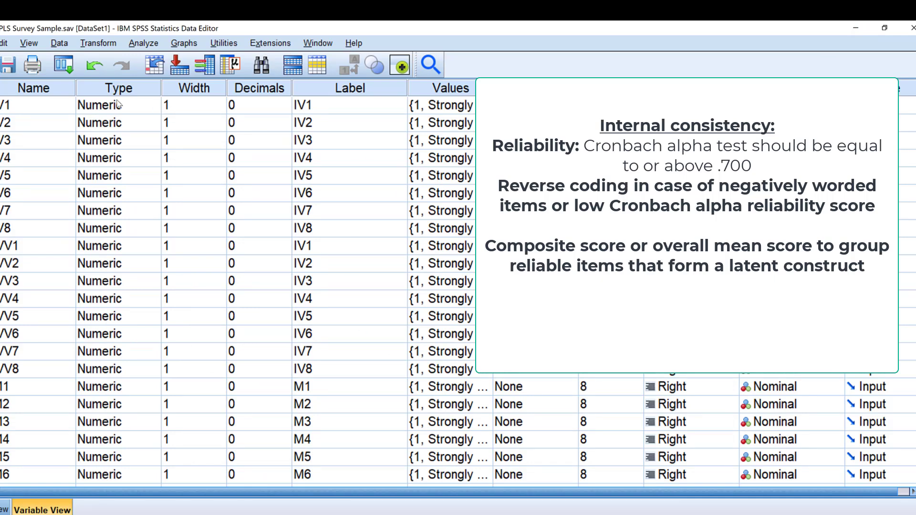
Start a Compute Variable with target Motivation and an expression beginning MEAN(
{"action": "left_click", "coordinate": [100, 44]}
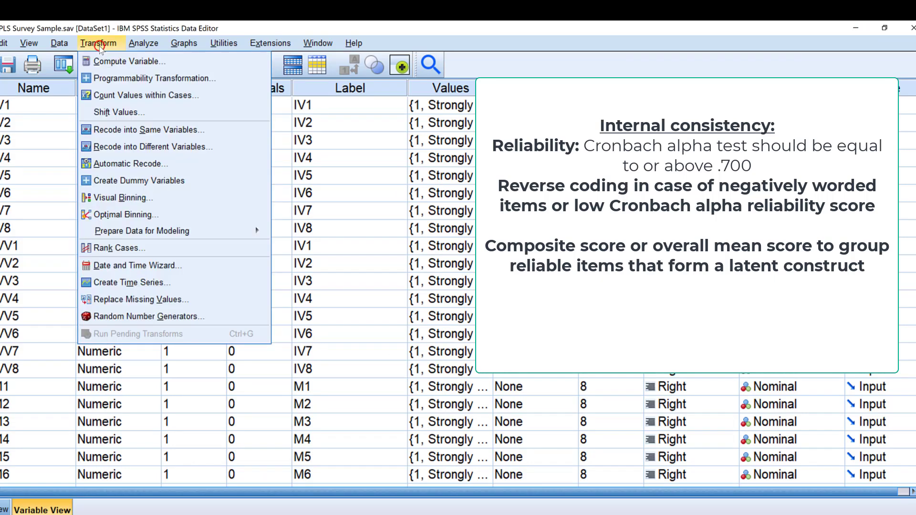
{"action": "left_click", "coordinate": [101, 66]}
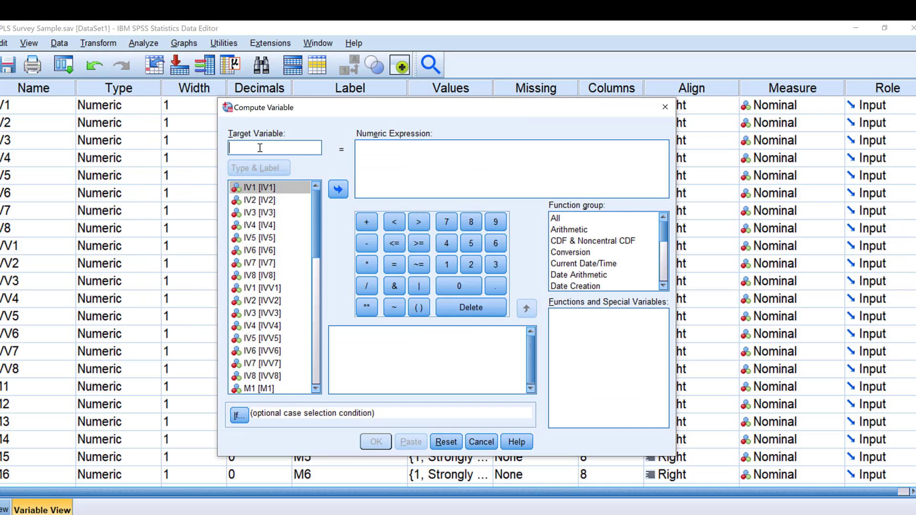
{"action": "left_click", "coordinate": [260, 149]}
{"action": "type", "text": "Motivation"}
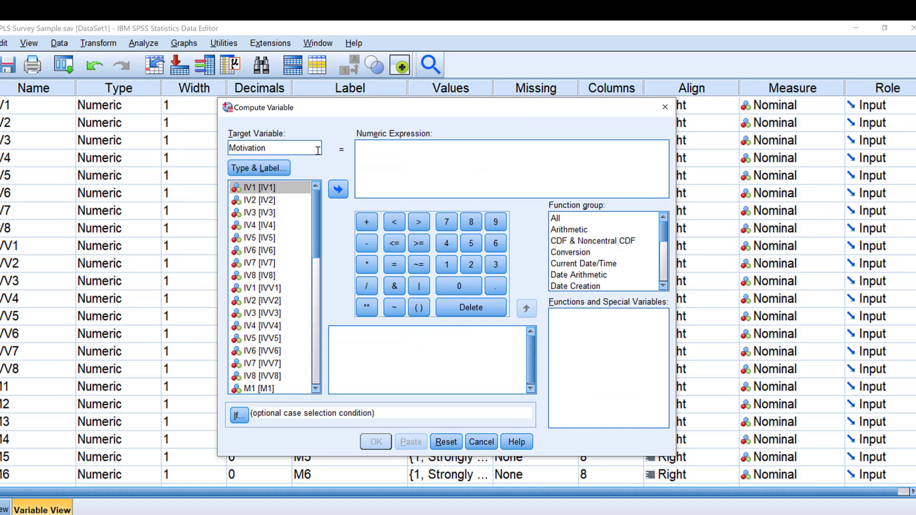
{"action": "left_click", "coordinate": [376, 150]}
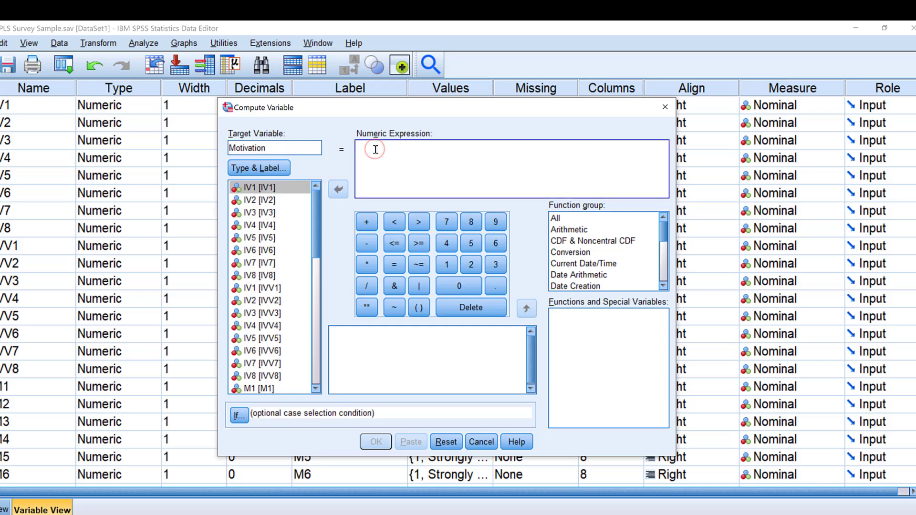
{"action": "type", "text": "MEAN"}
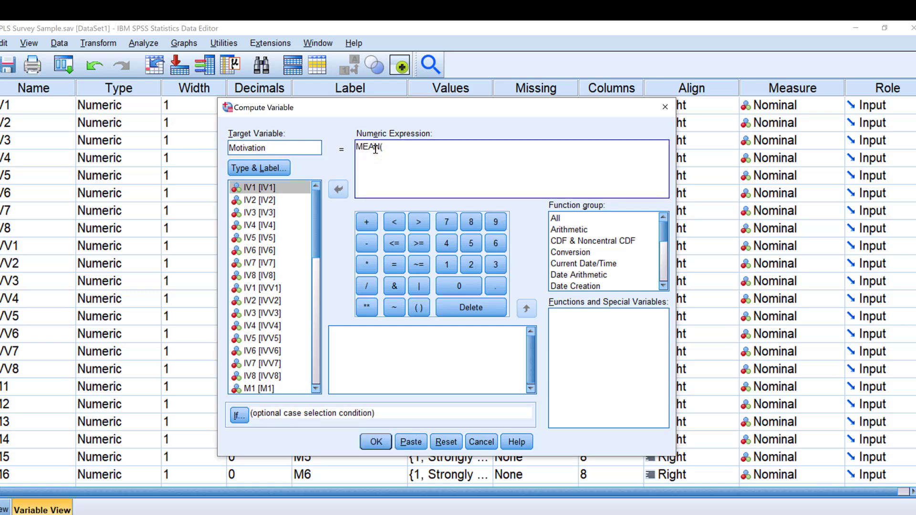
{"action": "type", "text": "("}
Complete the expression MEAN(IV1,IV2,IV3,IV4,IV5,IV6,IV7,IV8) and compute Motivation
{"action": "double_click", "coordinate": [257, 188]}
{"action": "type", "text": ","}
{"action": "double_click", "coordinate": [253, 200]}
{"action": "type", "text": ","}
{"action": "double_click", "coordinate": [253, 212]}
{"action": "type", "text": ","}
{"action": "double_click", "coordinate": [253, 224]}
{"action": "type", "text": ","}
{"action": "double_click", "coordinate": [252, 237]}
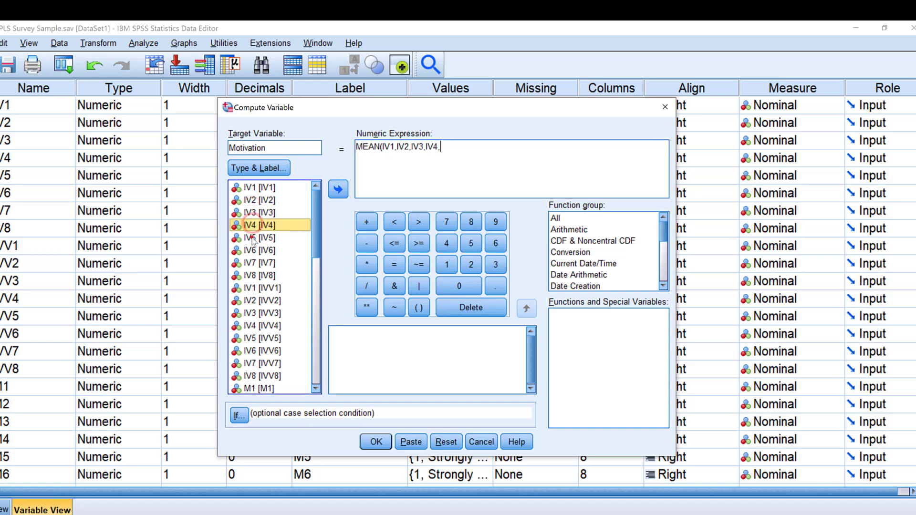
{"action": "type", "text": ","}
{"action": "double_click", "coordinate": [253, 250]}
{"action": "type", "text": ","}
{"action": "double_click", "coordinate": [253, 263]}
{"action": "type", "text": ","}
{"action": "double_click", "coordinate": [254, 276]}
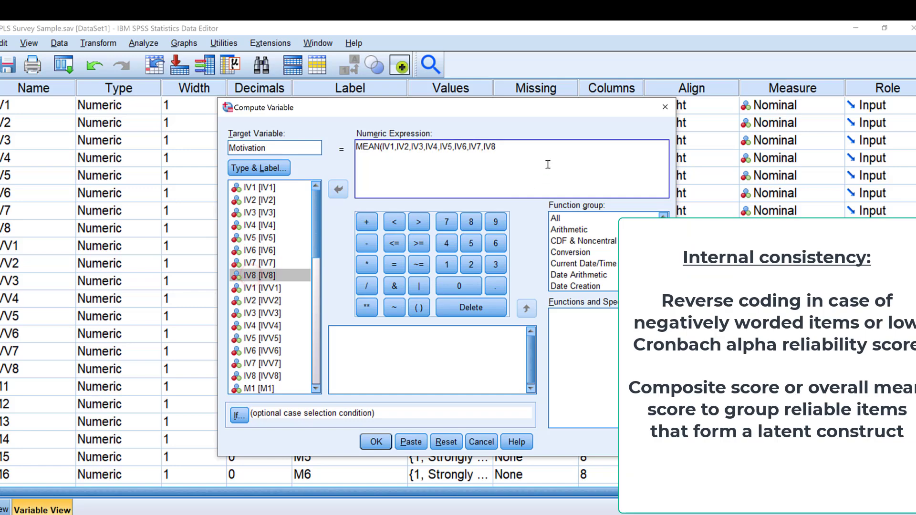
{"action": "left_click", "coordinate": [377, 440]}
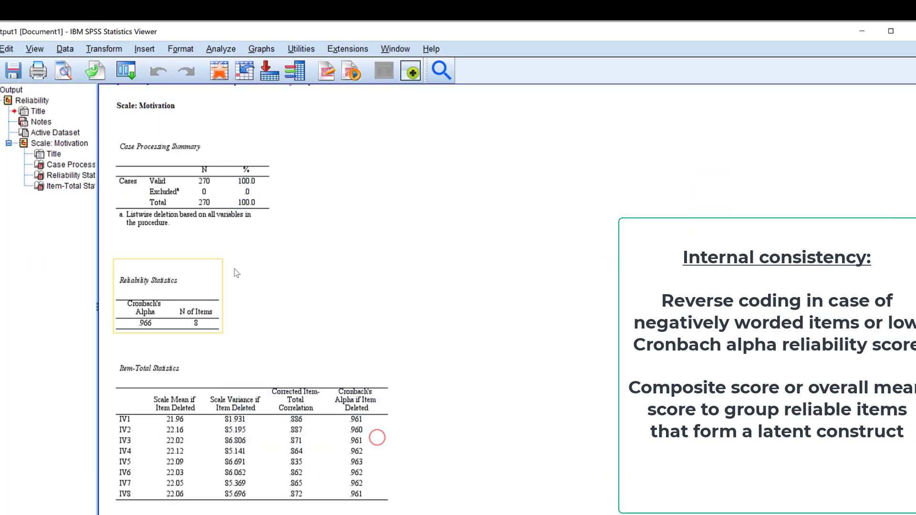
Copy the Motivation variable's name and paste it as its label 'Motivation'
{"action": "left_click", "coordinate": [862, 31]}
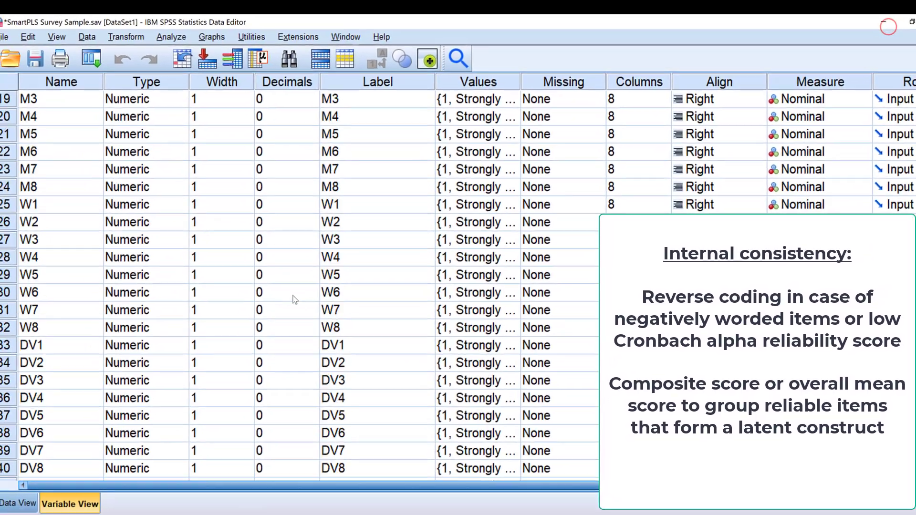
{"action": "scroll", "coordinate": [294, 300], "scroll_direction": "down", "scroll_amount": 8}
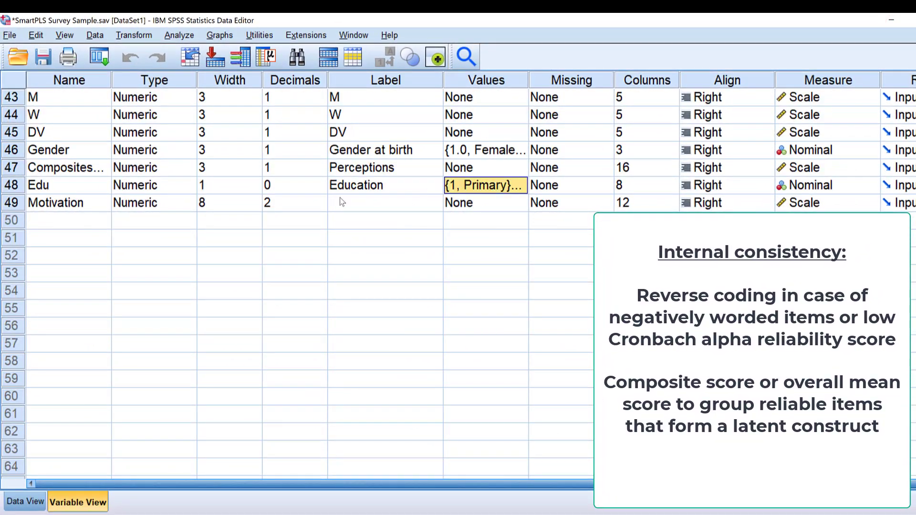
{"action": "double_click", "coordinate": [66, 204]}
{"action": "right_click", "coordinate": [65, 205]}
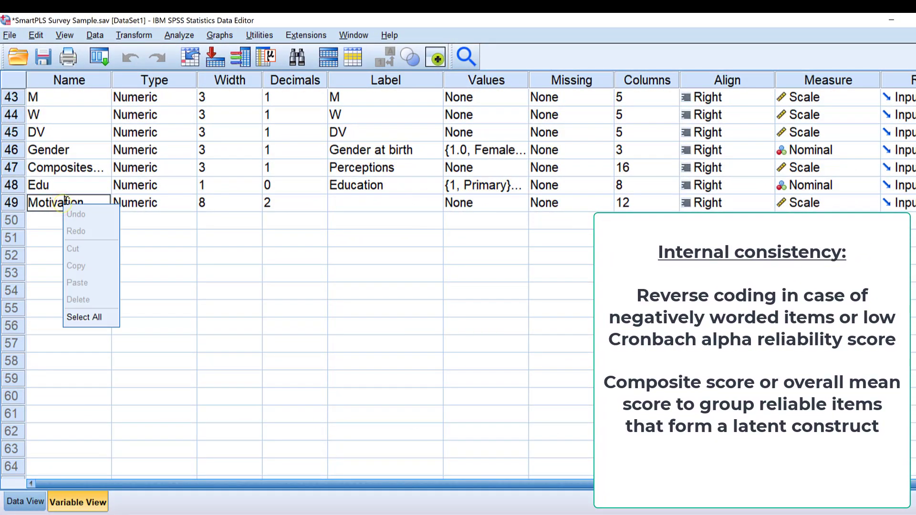
{"action": "left_click", "coordinate": [65, 201]}
{"action": "double_click", "coordinate": [86, 203]}
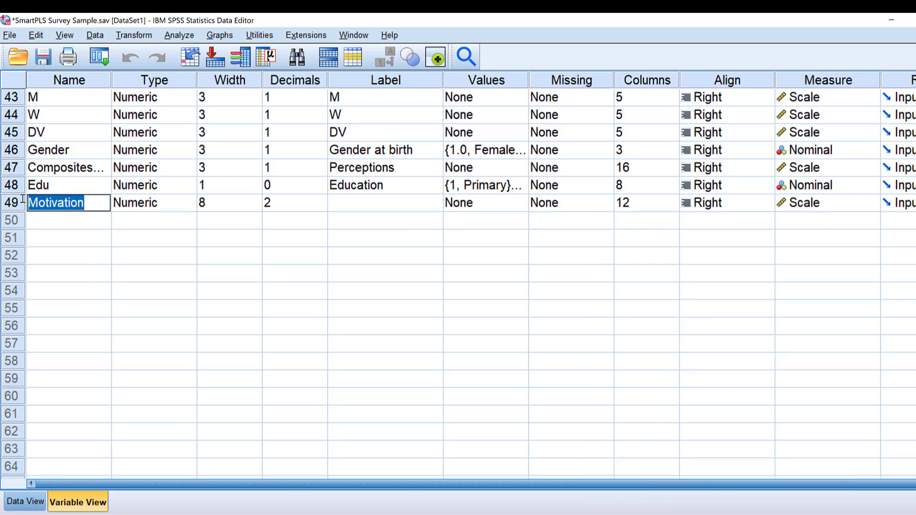
{"action": "left_click", "coordinate": [388, 216]}
{"action": "left_click", "coordinate": [375, 203]}
{"action": "left_click", "coordinate": [375, 202]}
{"action": "key", "text": "ctrl+v"}
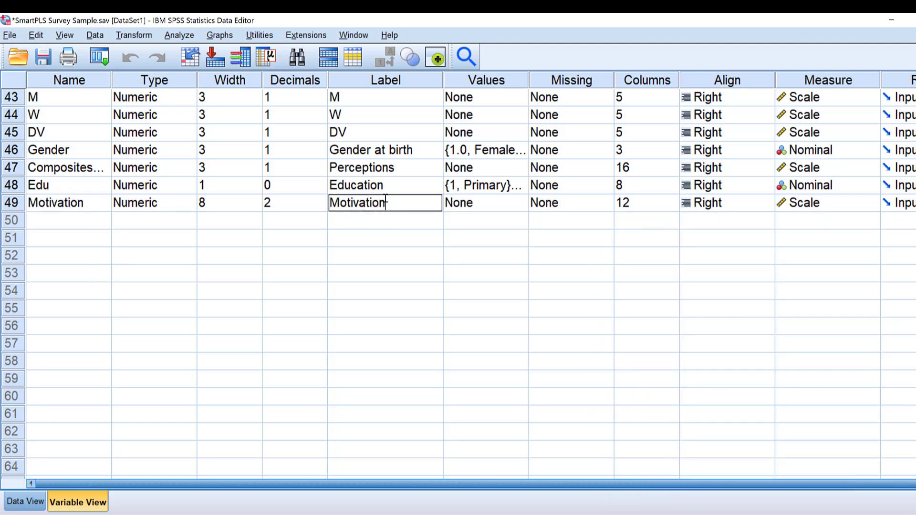
Find the Motivation column in Data View and jump back to its Variable View row
{"action": "double_click", "coordinate": [12, 203]}
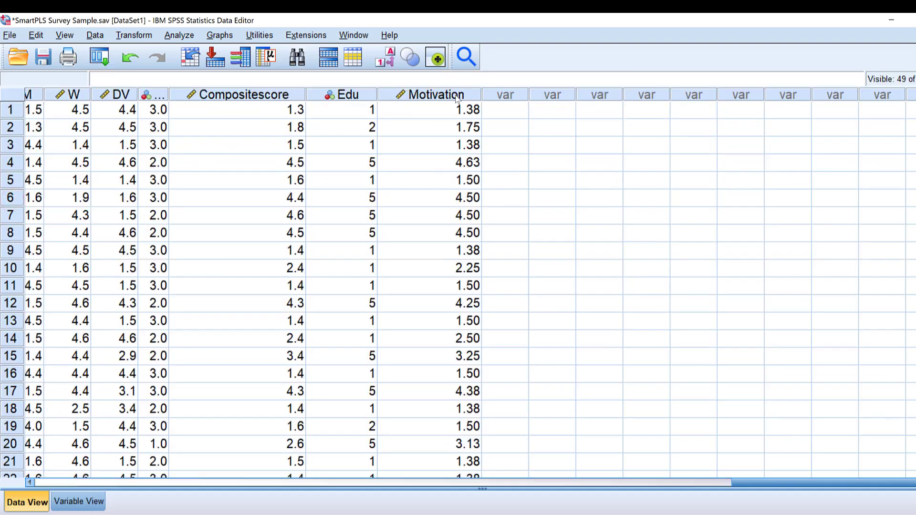
{"action": "scroll", "coordinate": [462, 119], "scroll_direction": "down", "scroll_amount": 20}
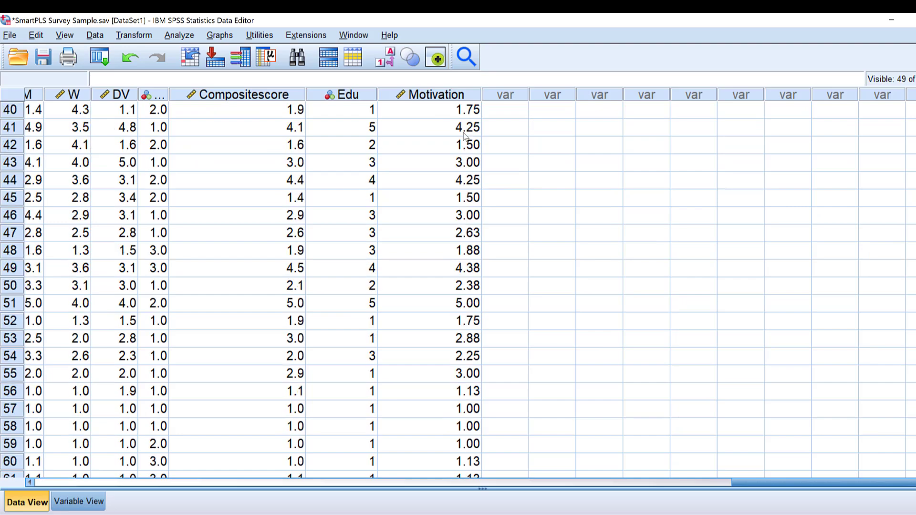
{"action": "scroll", "coordinate": [463, 123], "scroll_direction": "down", "scroll_amount": 5}
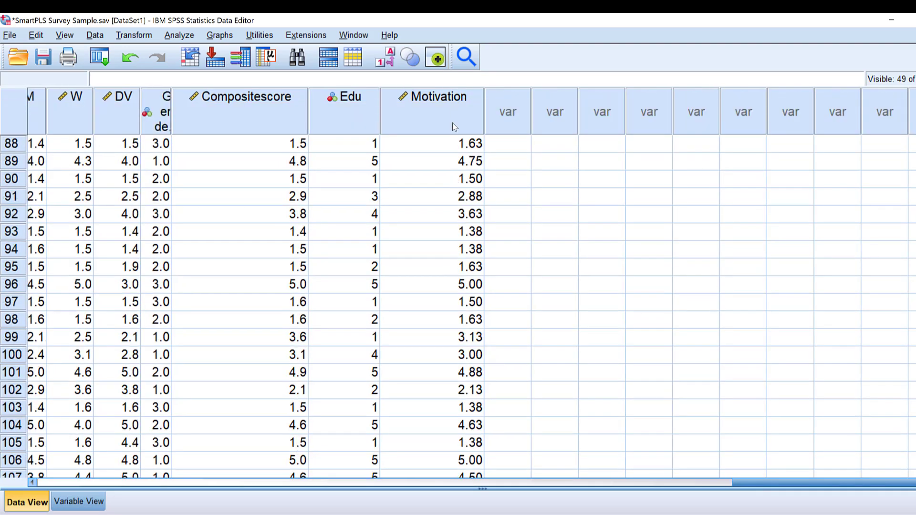
{"action": "left_click", "coordinate": [449, 113]}
{"action": "left_click", "coordinate": [448, 110]}
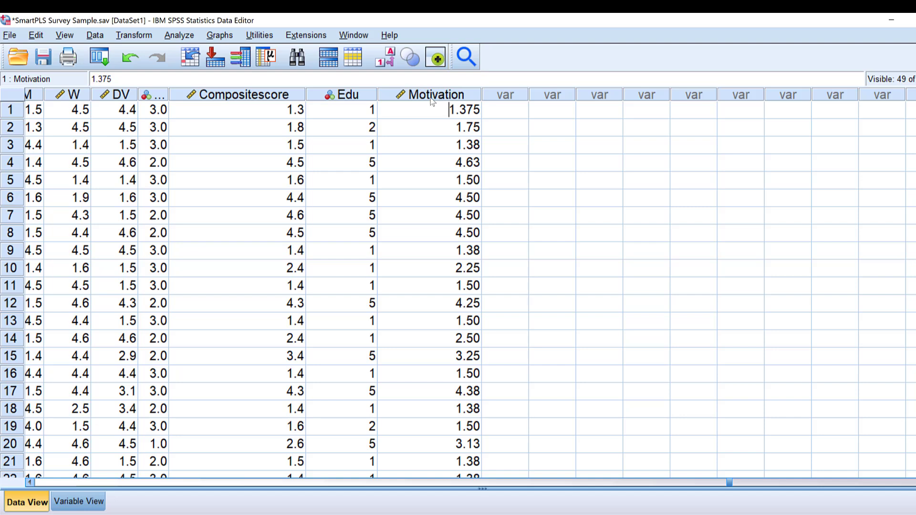
{"action": "left_click", "coordinate": [447, 95]}
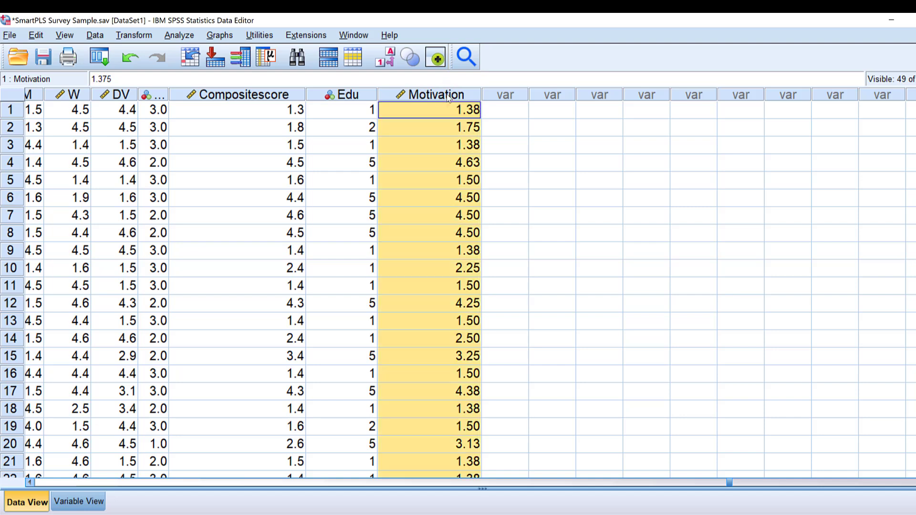
{"action": "double_click", "coordinate": [447, 95]}
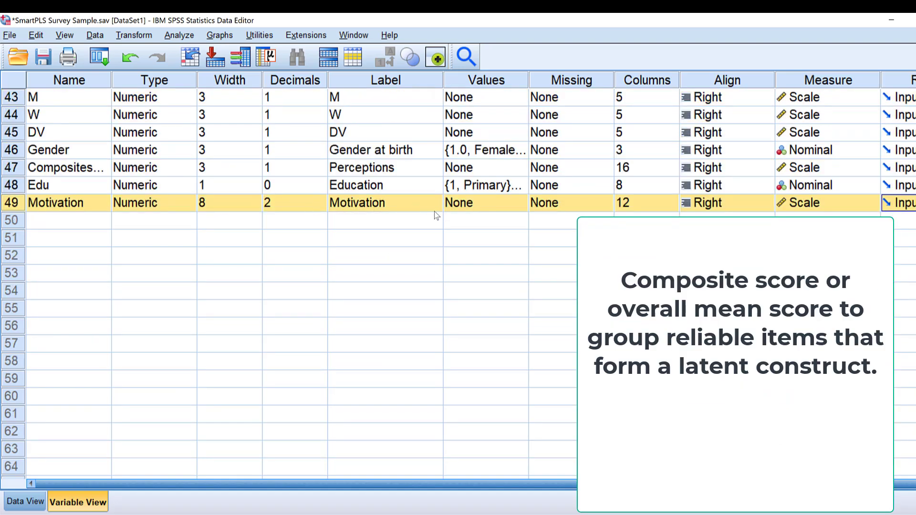
{"action": "scroll", "coordinate": [369, 223], "scroll_direction": "up", "scroll_amount": 1}
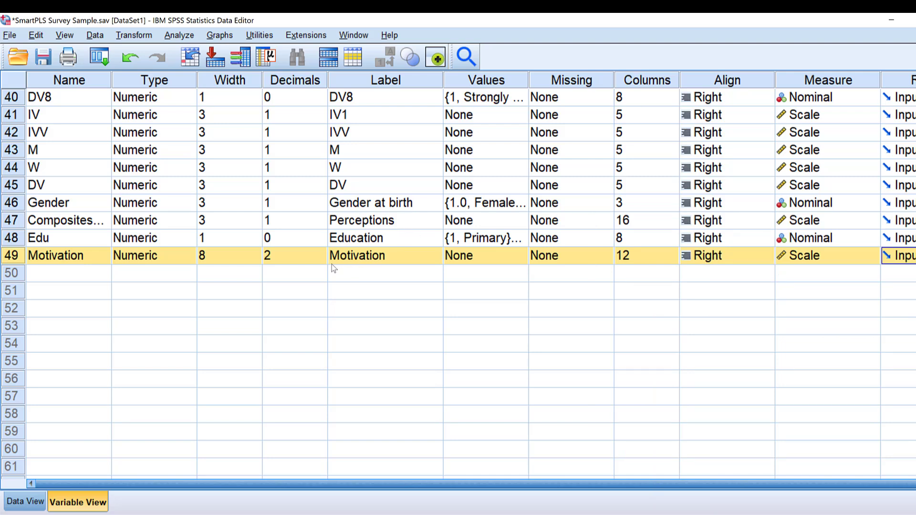
Get to the Independent-Samples T Test dialog, backing out of the proportions test
{"action": "left_click", "coordinate": [178, 37]}
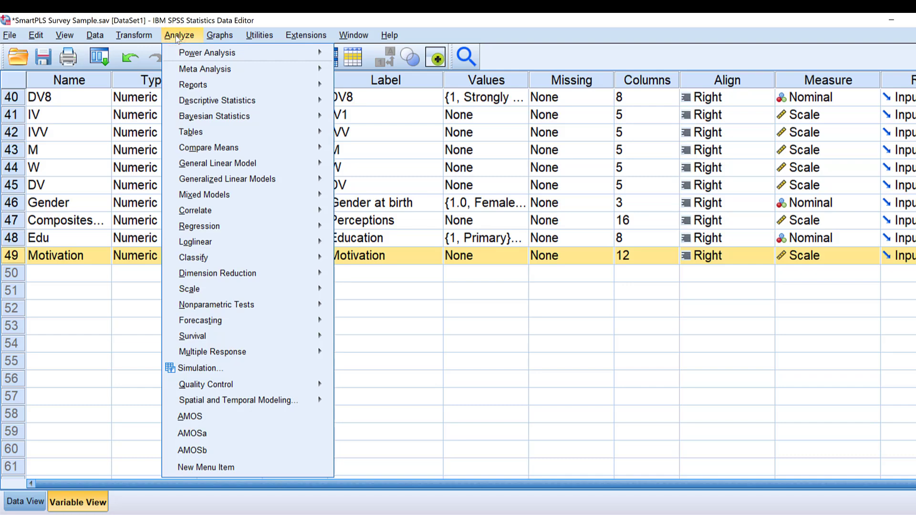
{"action": "mouse_move", "coordinate": [206, 149]}
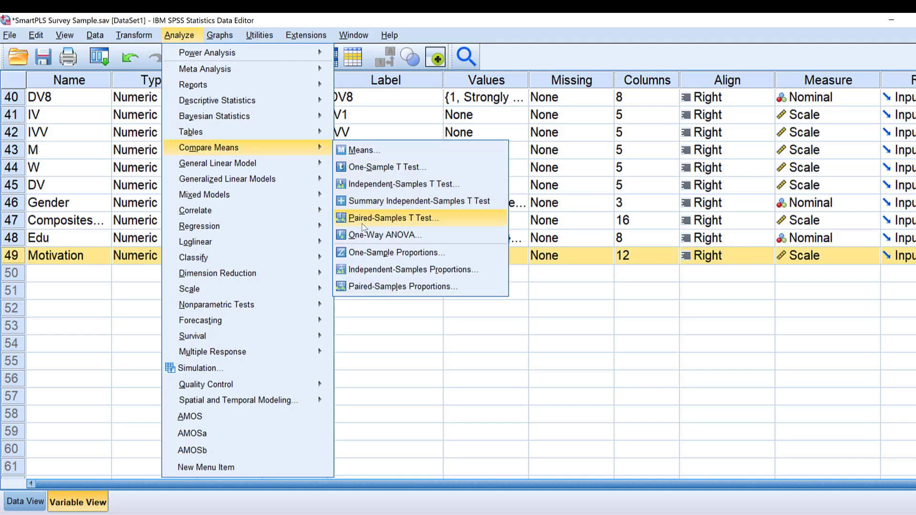
{"action": "left_click", "coordinate": [364, 270]}
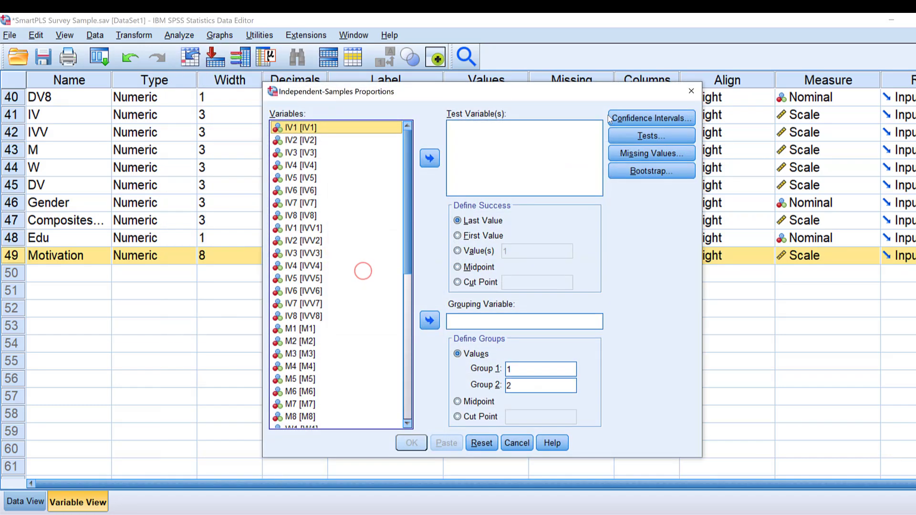
{"action": "key", "text": "Escape"}
{"action": "left_click", "coordinate": [174, 36]}
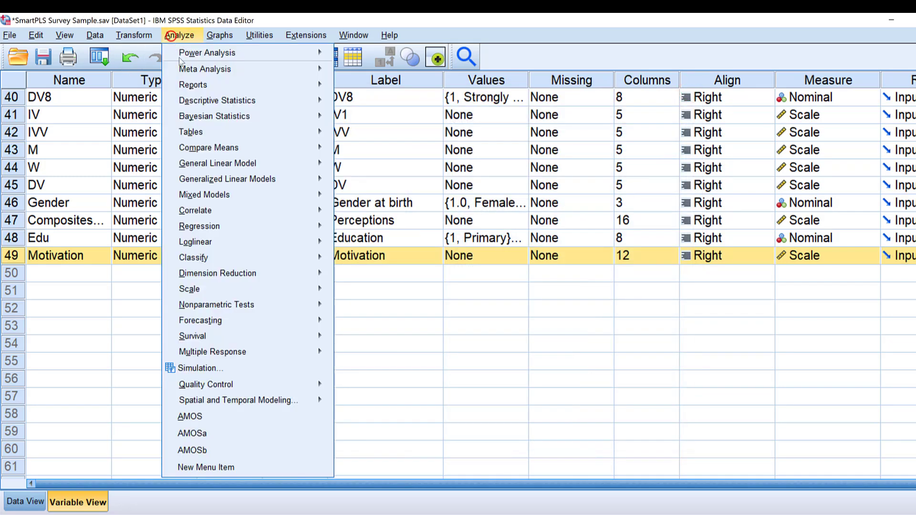
{"action": "left_click", "coordinate": [178, 39]}
{"action": "left_click", "coordinate": [176, 38]}
{"action": "mouse_move", "coordinate": [220, 150]}
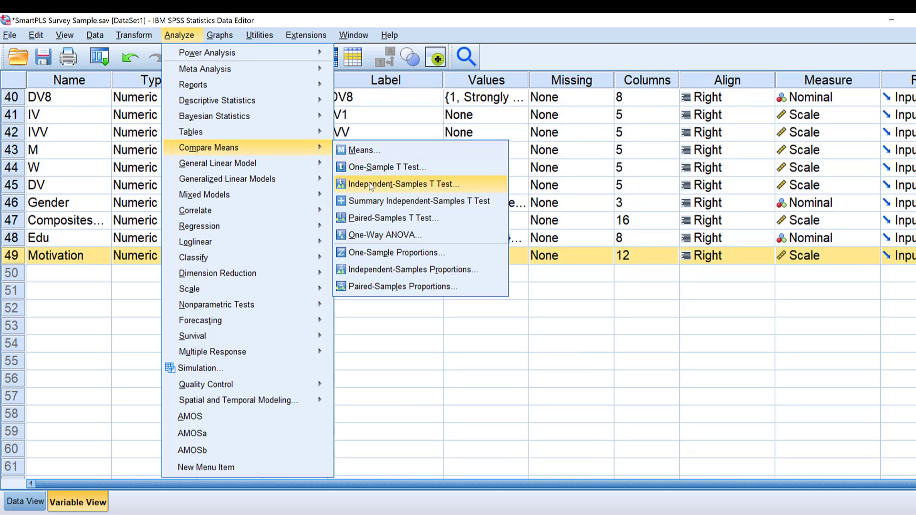
{"action": "left_click", "coordinate": [371, 185]}
Test Motivation grouped by Gender at birth (groups 1 and 2) and run it
{"action": "scroll", "coordinate": [333, 313], "scroll_direction": "down", "scroll_amount": 10}
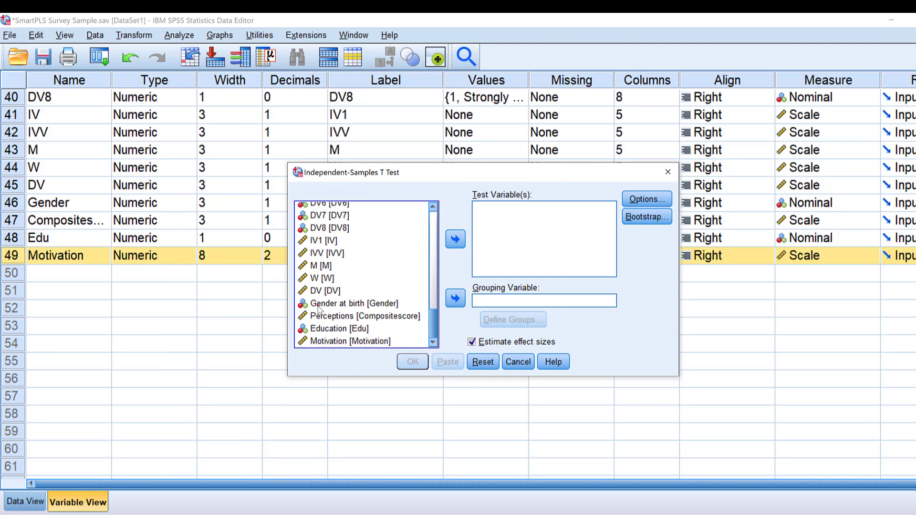
{"action": "left_click", "coordinate": [318, 306]}
{"action": "left_click", "coordinate": [455, 298]}
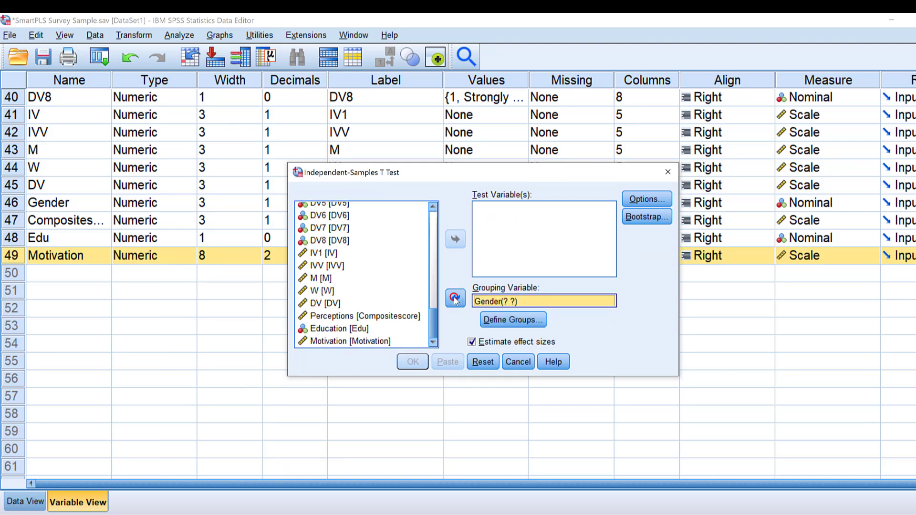
{"action": "left_click", "coordinate": [508, 321]}
{"action": "type", "text": "1"}
{"action": "key", "text": "Tab"}
{"action": "type", "text": "2"}
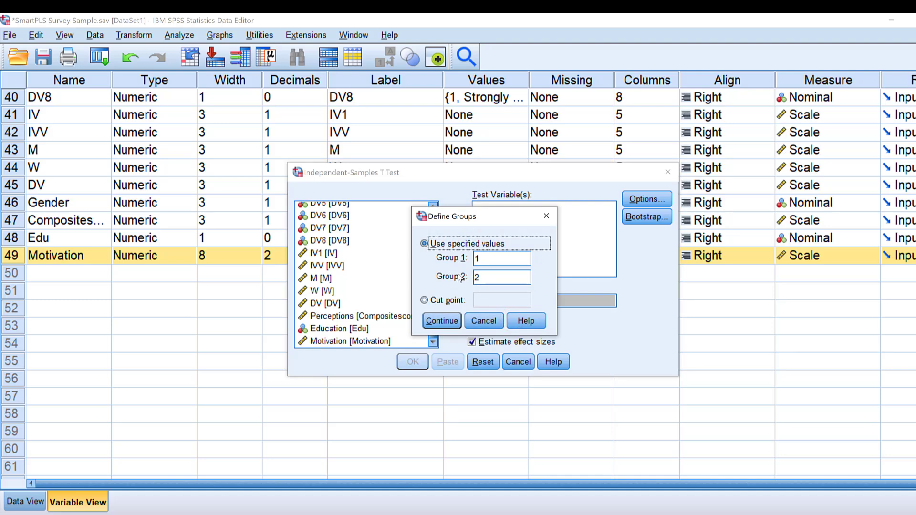
{"action": "left_click", "coordinate": [442, 321]}
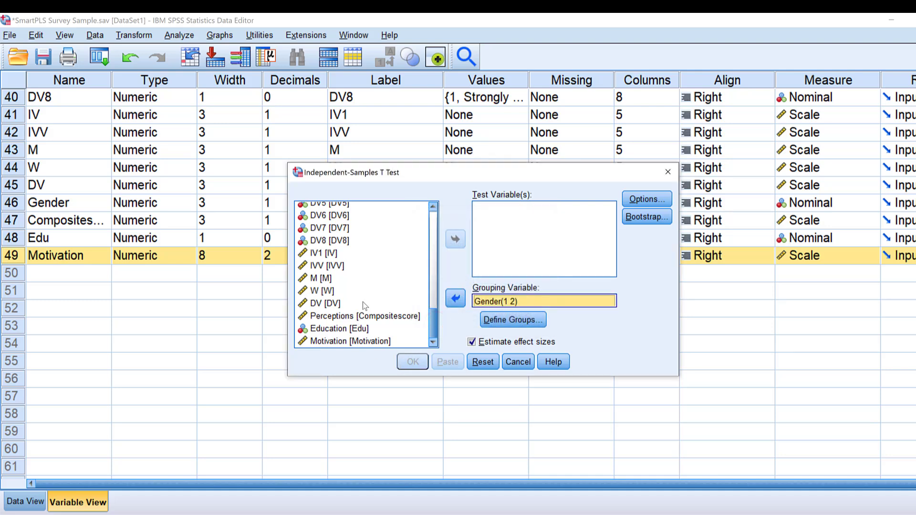
{"action": "left_click", "coordinate": [324, 343]}
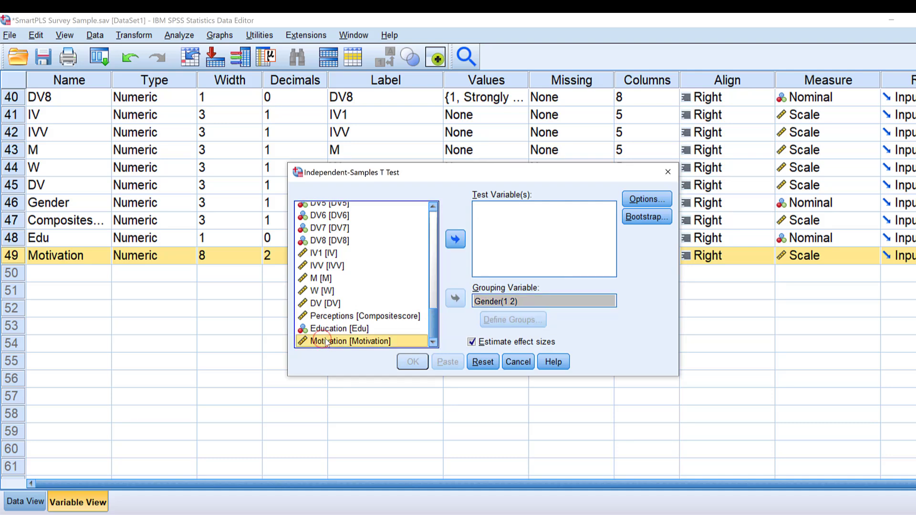
{"action": "left_click", "coordinate": [456, 241]}
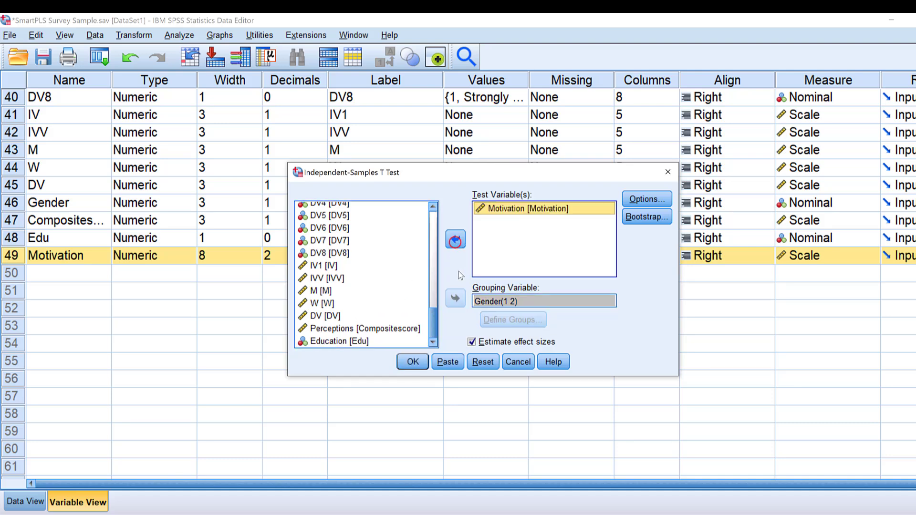
{"action": "left_click", "coordinate": [414, 361]}
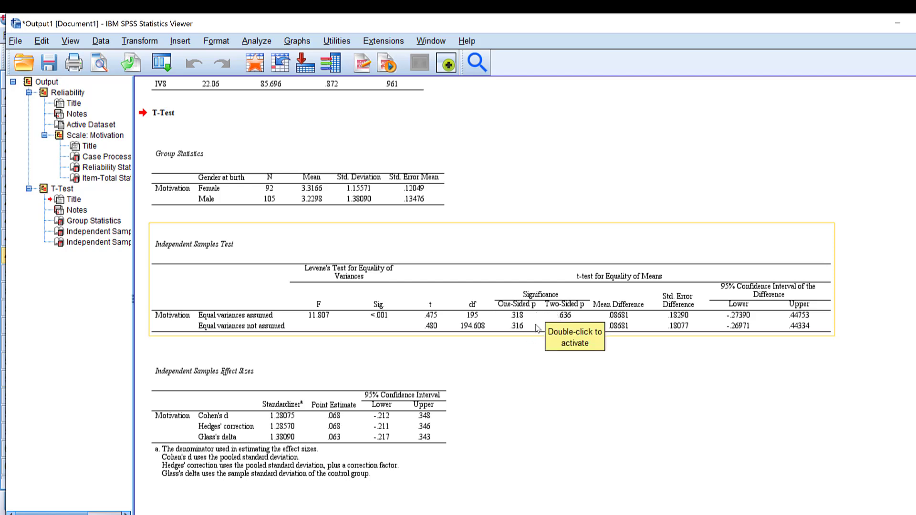
Select the Independent Samples Test table (t = .475, p = .636), then minimize the Viewer
{"action": "left_click", "coordinate": [564, 316]}
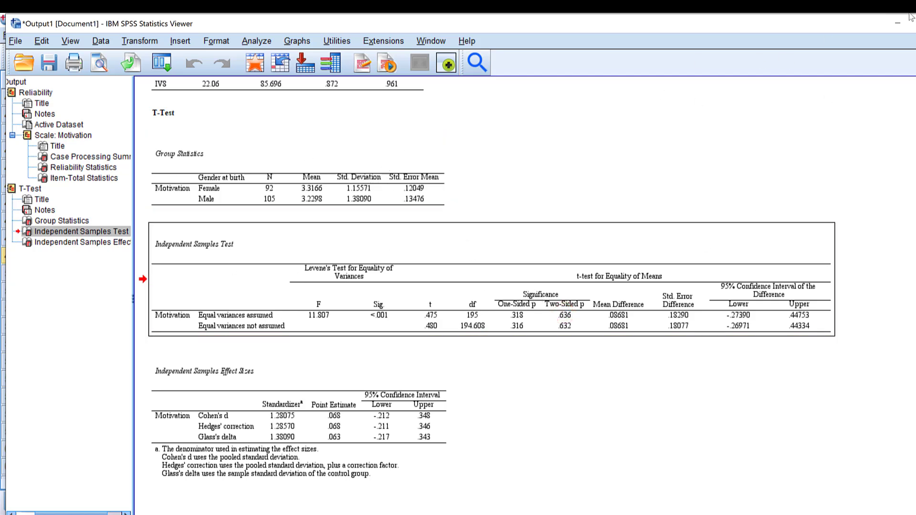
{"action": "left_click", "coordinate": [896, 28]}
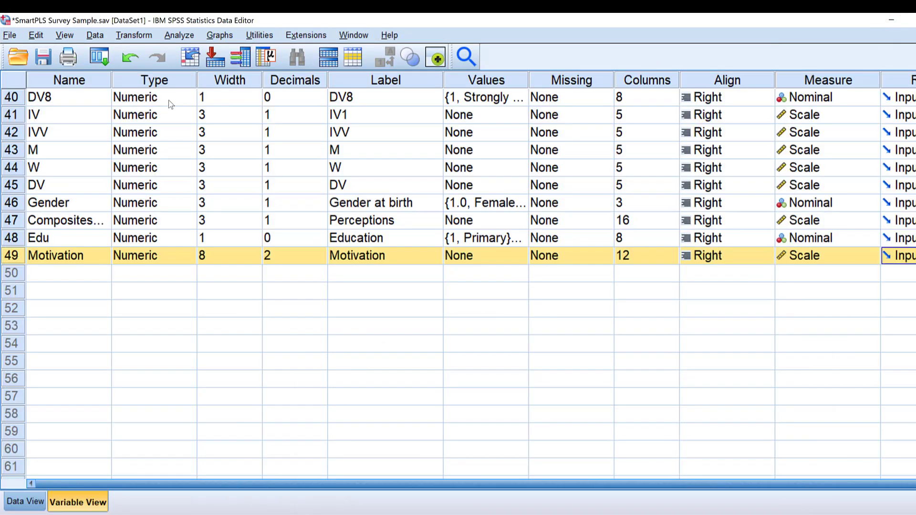
Review Edu's value labels, 1 Primary through 5 MA and above, then reach Compare Means
{"action": "left_click", "coordinate": [525, 239]}
{"action": "left_click", "coordinate": [522, 241]}
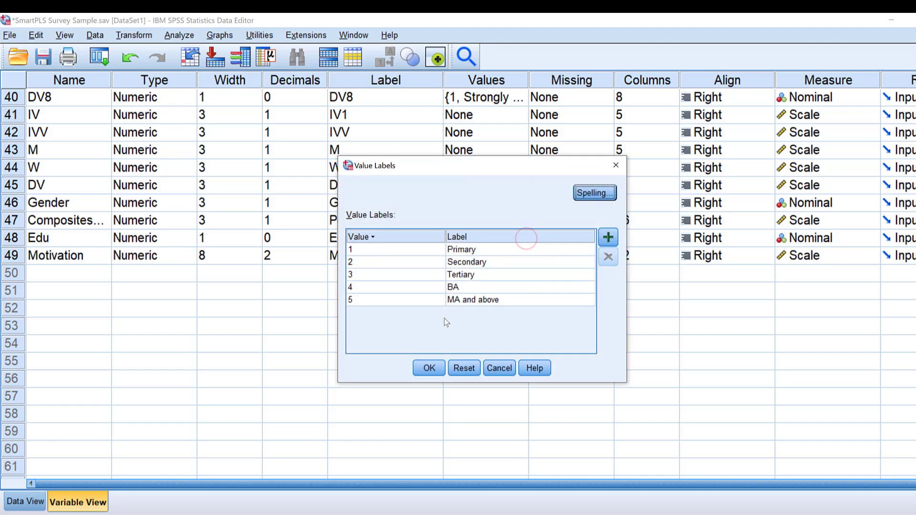
{"action": "left_click", "coordinate": [429, 367]}
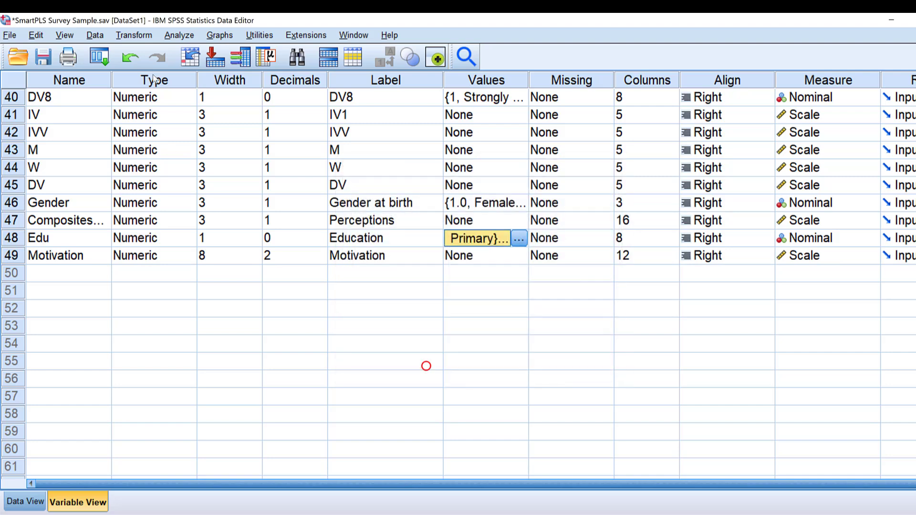
{"action": "left_click", "coordinate": [173, 36]}
{"action": "mouse_move", "coordinate": [192, 154]}
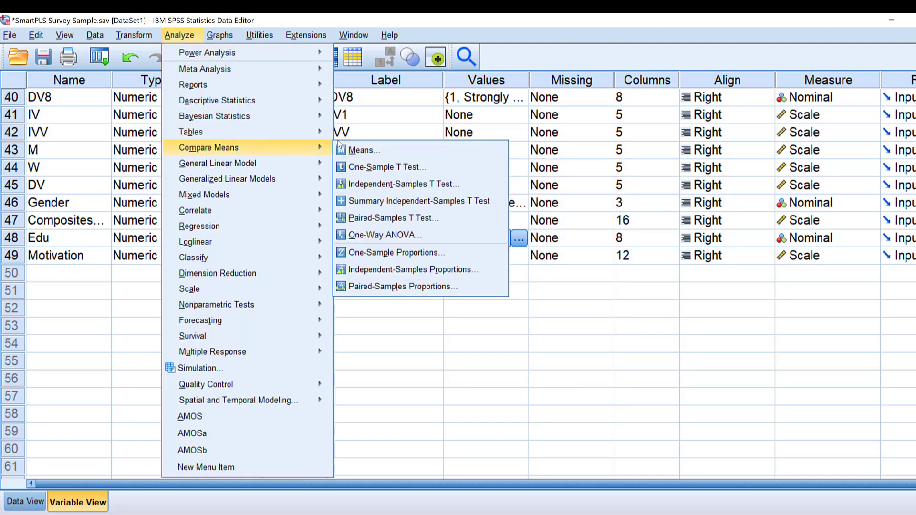
In One-Way ANOVA, set Motivation as dependent, Education as factor, with LSD and Games-Howell post hoc
{"action": "left_click", "coordinate": [360, 236]}
{"action": "scroll", "coordinate": [370, 290], "scroll_direction": "down", "scroll_amount": 10}
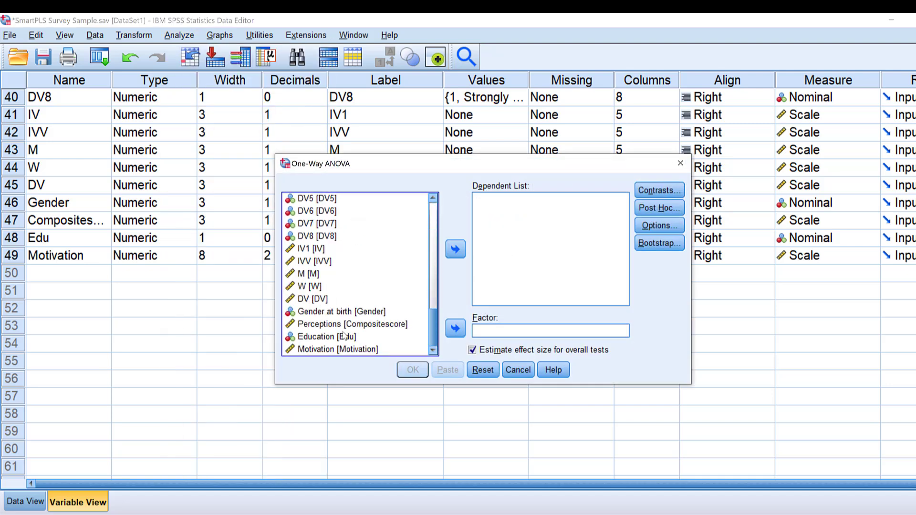
{"action": "left_click", "coordinate": [311, 337]}
{"action": "left_click", "coordinate": [456, 329]}
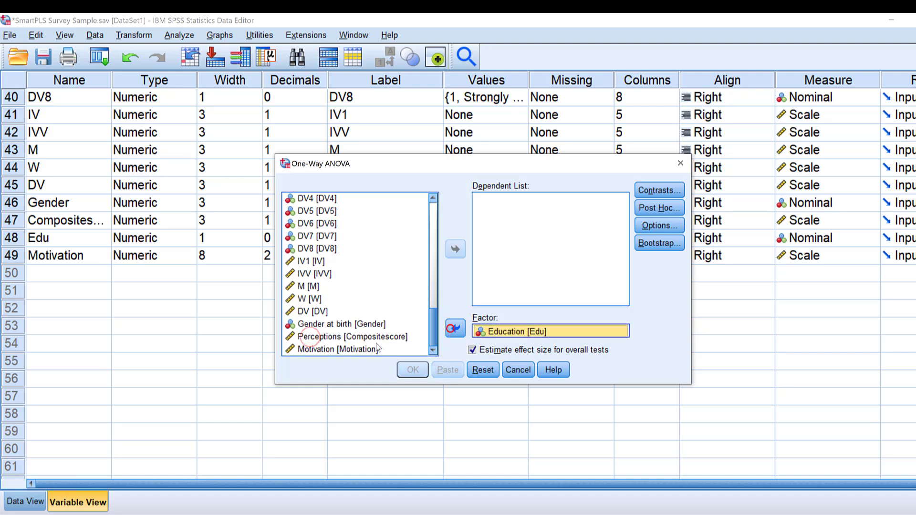
{"action": "left_click", "coordinate": [343, 348]}
{"action": "left_click", "coordinate": [455, 248]}
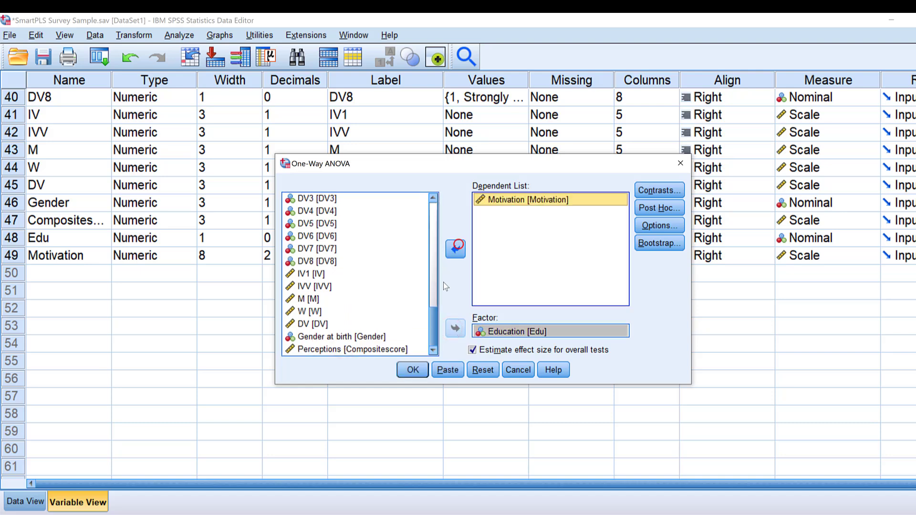
{"action": "left_click", "coordinate": [675, 213]}
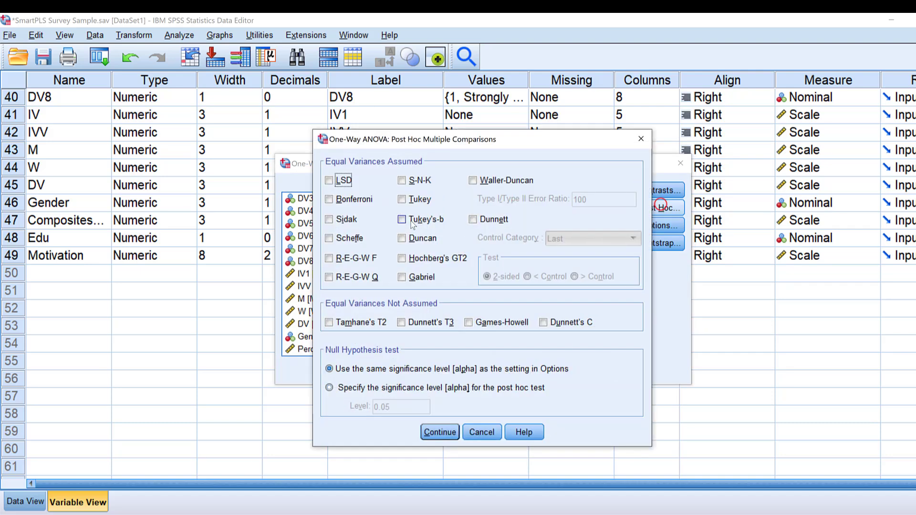
{"action": "left_click", "coordinate": [331, 181]}
{"action": "left_click", "coordinate": [472, 324]}
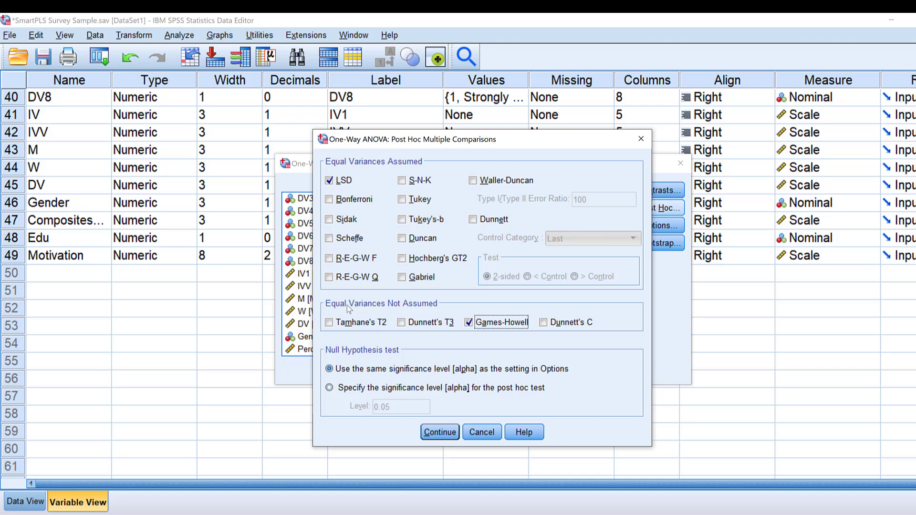
{"action": "left_click", "coordinate": [439, 432]}
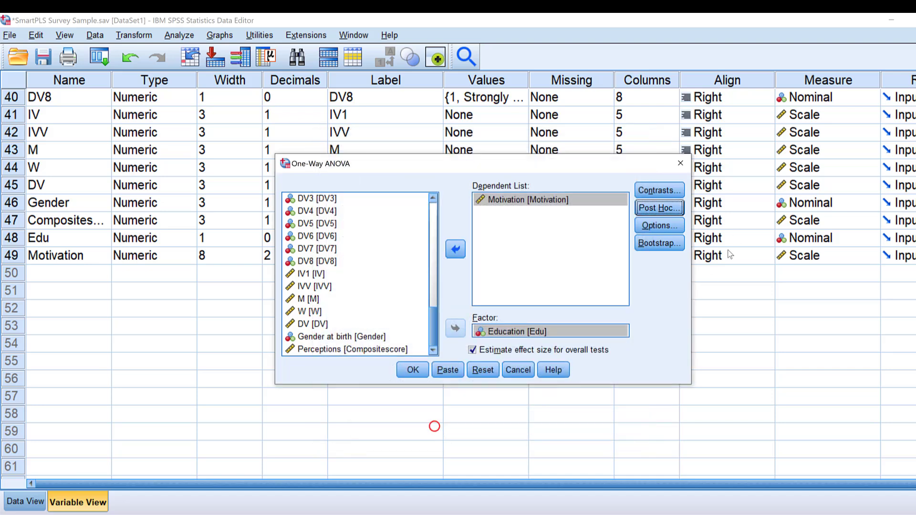
Tick Descriptive, Homogeneity of variance test and Means plot, then run the ANOVA
{"action": "left_click", "coordinate": [662, 226]}
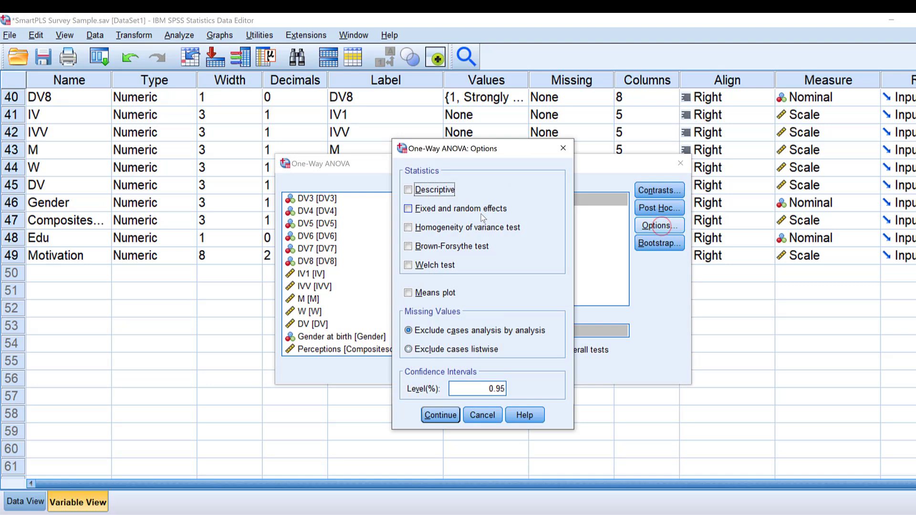
{"action": "left_click", "coordinate": [408, 191]}
{"action": "left_click", "coordinate": [408, 228]}
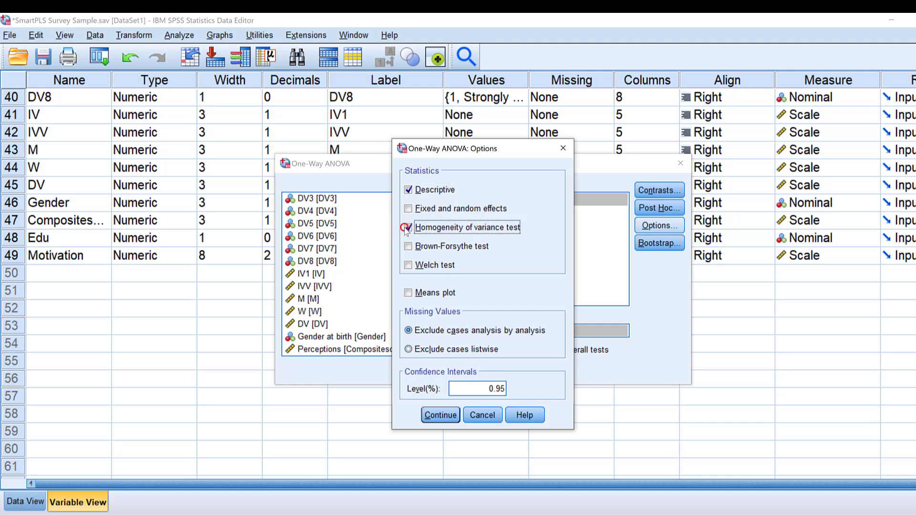
{"action": "left_click", "coordinate": [408, 294]}
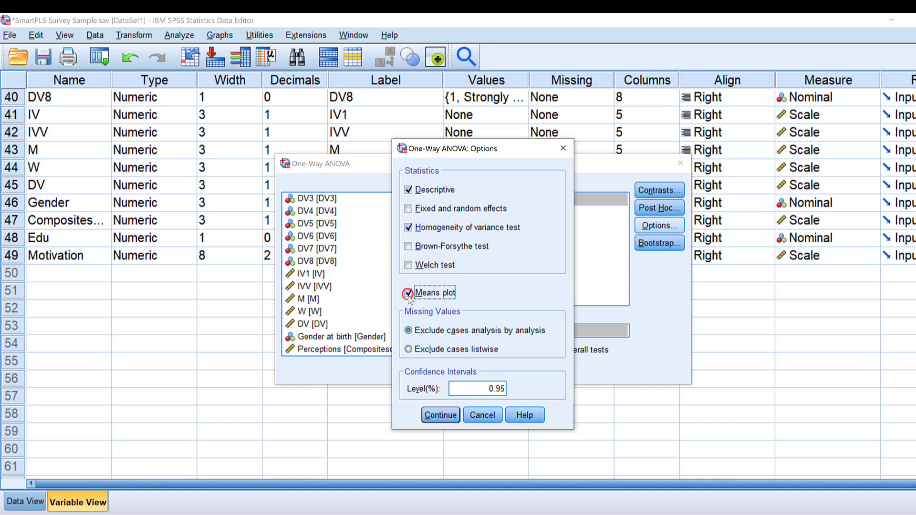
{"action": "left_click", "coordinate": [440, 415]}
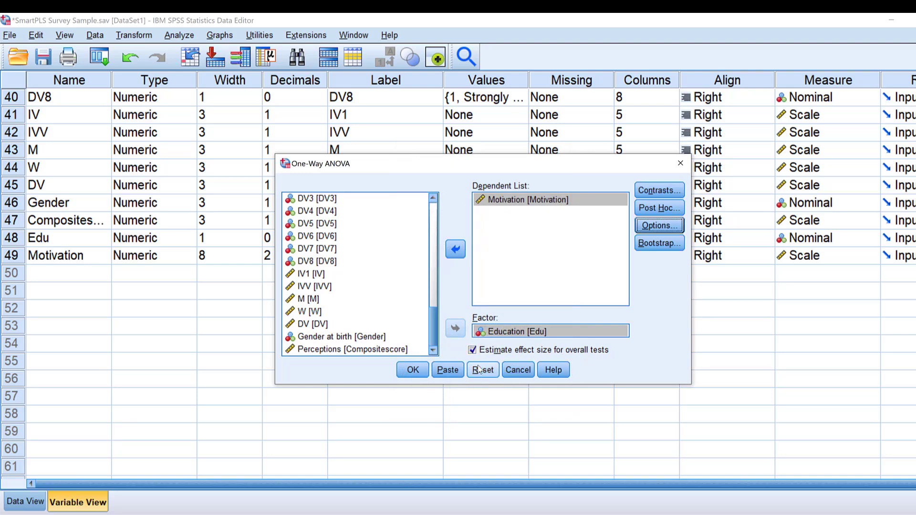
{"action": "left_click", "coordinate": [423, 369]}
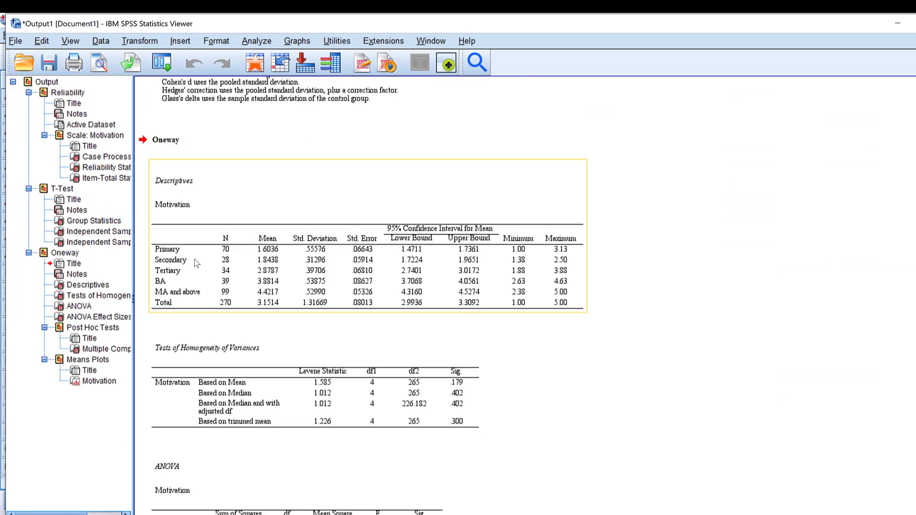
Look over the ANOVA (F = 390.075), post hoc and means plot output, then minimize the Viewer
{"action": "scroll", "coordinate": [308, 285], "scroll_direction": "down", "scroll_amount": 15}
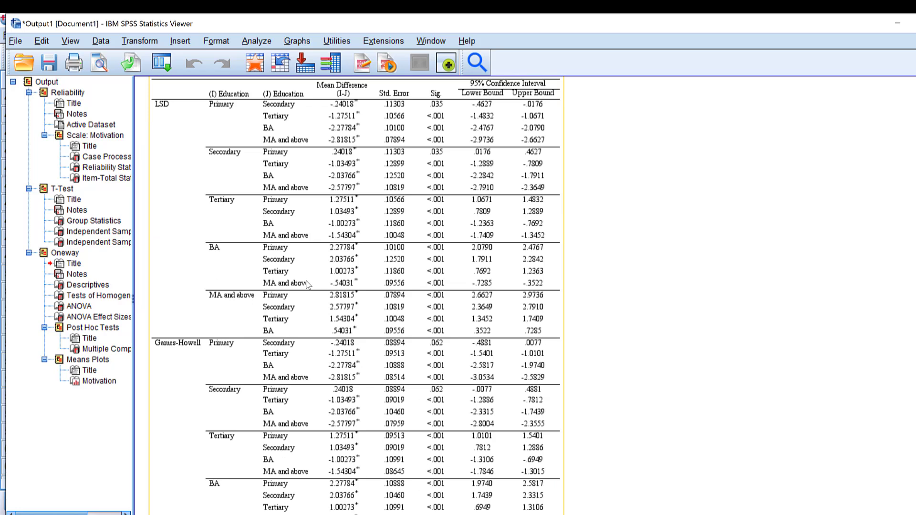
{"action": "scroll", "coordinate": [308, 285], "scroll_direction": "down", "scroll_amount": 1}
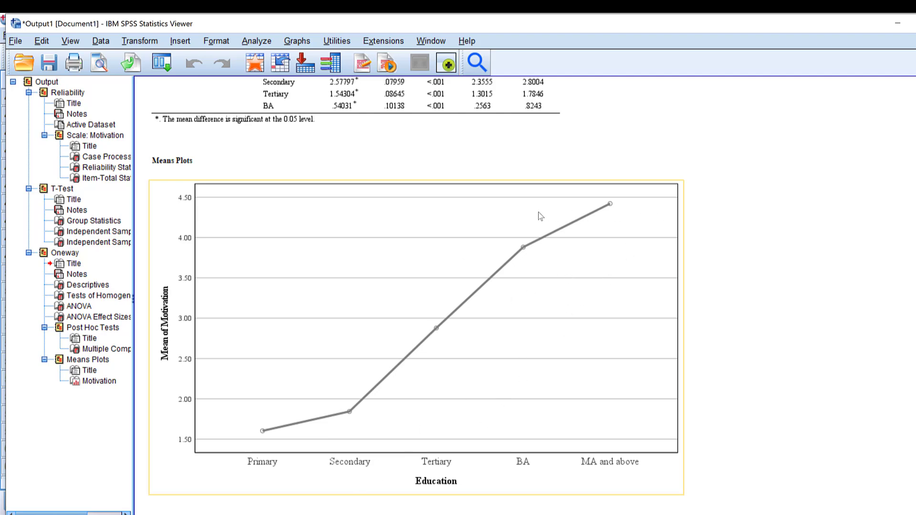
{"action": "scroll", "coordinate": [461, 239], "scroll_direction": "up", "scroll_amount": 10}
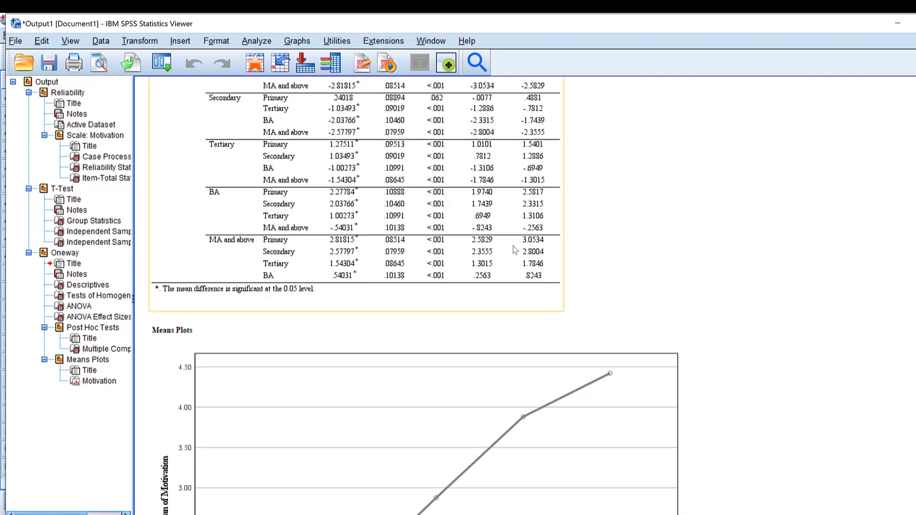
{"action": "scroll", "coordinate": [461, 239], "scroll_direction": "up", "scroll_amount": 5}
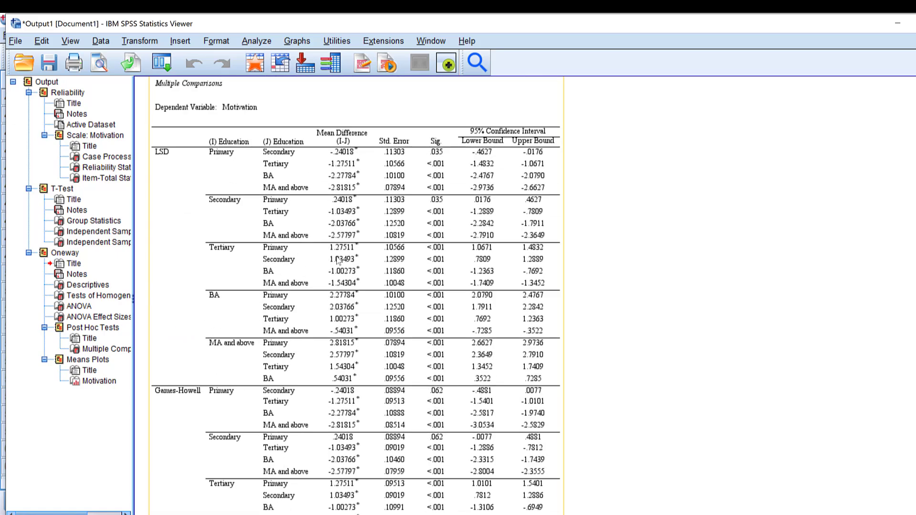
{"action": "scroll", "coordinate": [364, 194], "scroll_direction": "up", "scroll_amount": 2}
{"action": "scroll", "coordinate": [362, 186], "scroll_direction": "down", "scroll_amount": 5}
{"action": "scroll", "coordinate": [362, 180], "scroll_direction": "up", "scroll_amount": 10}
{"action": "scroll", "coordinate": [361, 184], "scroll_direction": "up", "scroll_amount": 5}
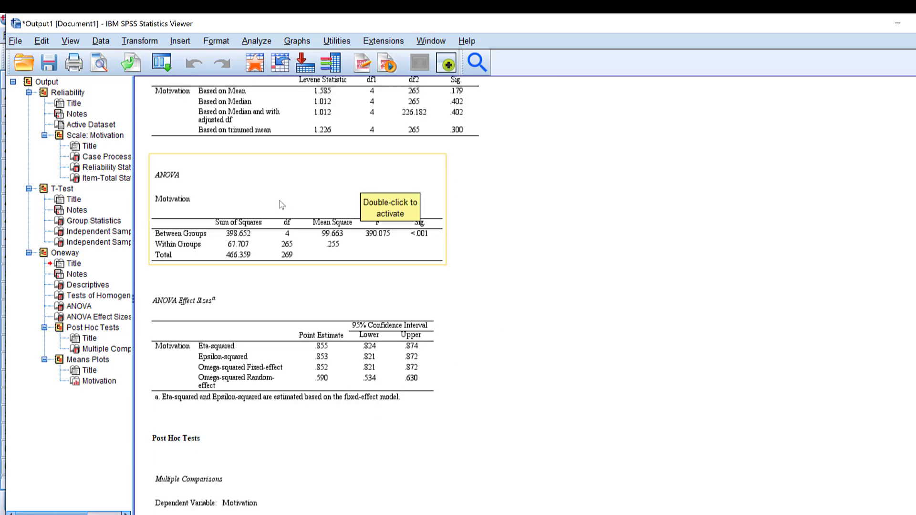
{"action": "scroll", "coordinate": [363, 186], "scroll_direction": "up", "scroll_amount": 3}
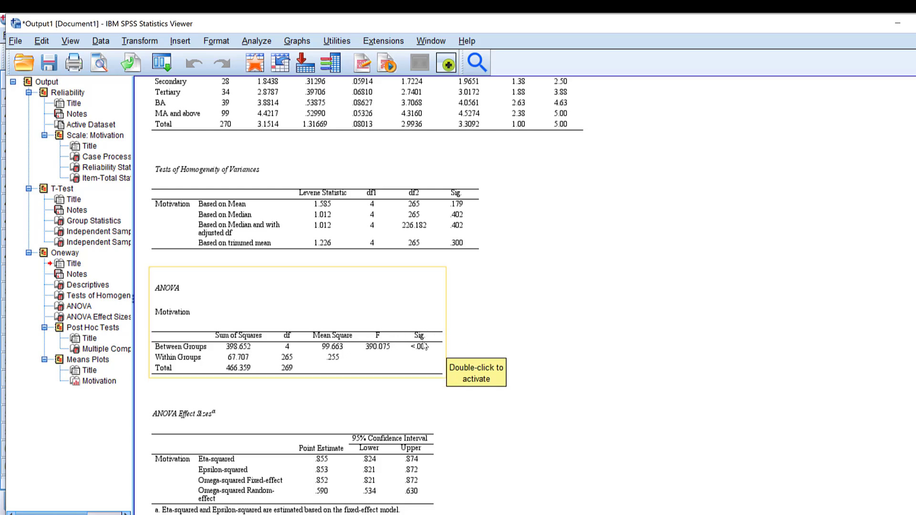
{"action": "scroll", "coordinate": [424, 347], "scroll_direction": "down", "scroll_amount": 5}
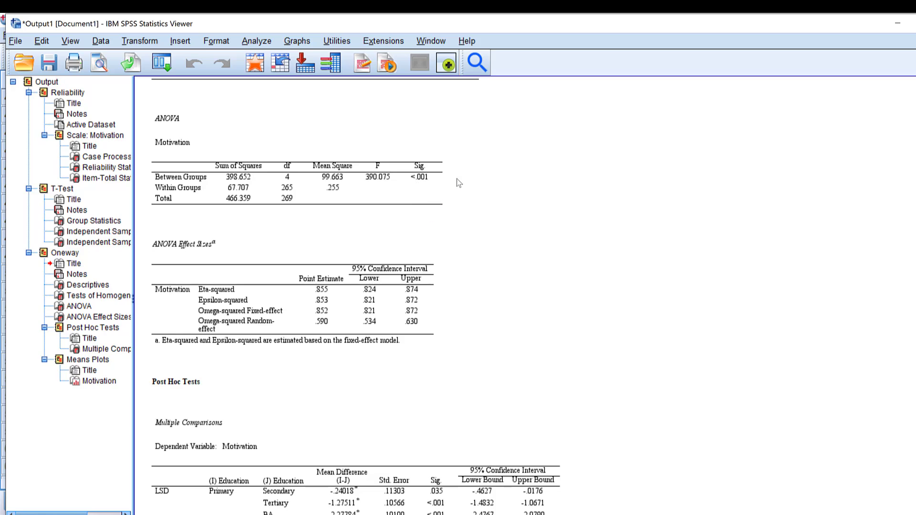
{"action": "scroll", "coordinate": [442, 389], "scroll_direction": "down", "scroll_amount": 8}
{"action": "scroll", "coordinate": [442, 389], "scroll_direction": "down", "scroll_amount": 15}
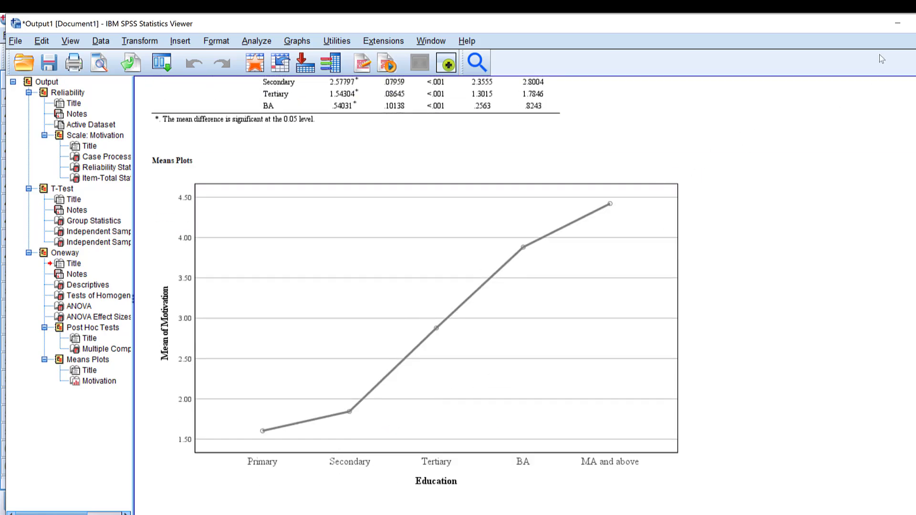
{"action": "left_click", "coordinate": [897, 27]}
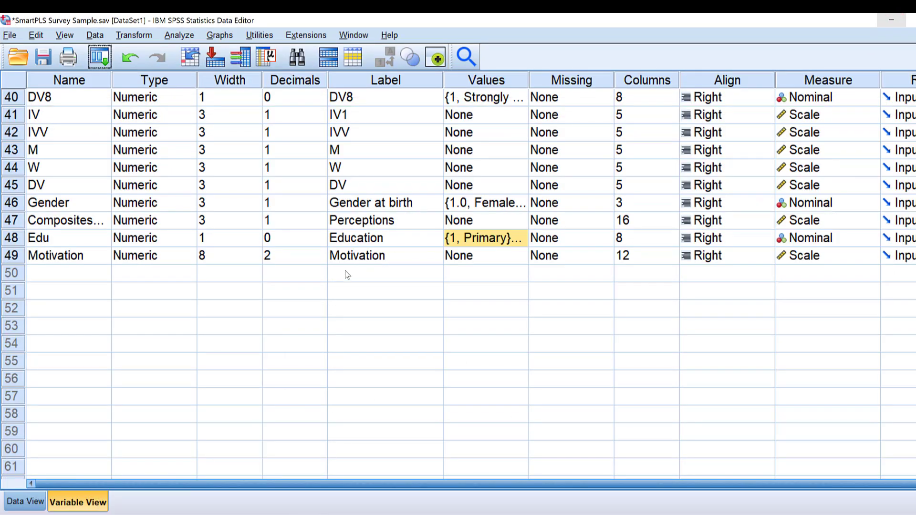
Look through the 49 variables in Variable View, then bring up the Analyze menu
{"action": "scroll", "coordinate": [345, 271], "scroll_direction": "up", "scroll_amount": 13}
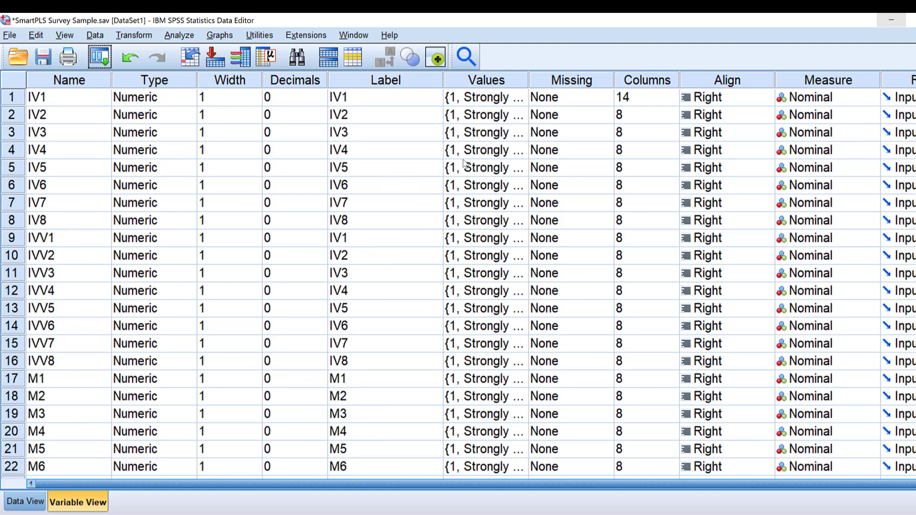
{"action": "scroll", "coordinate": [417, 246], "scroll_direction": "down", "scroll_amount": 3}
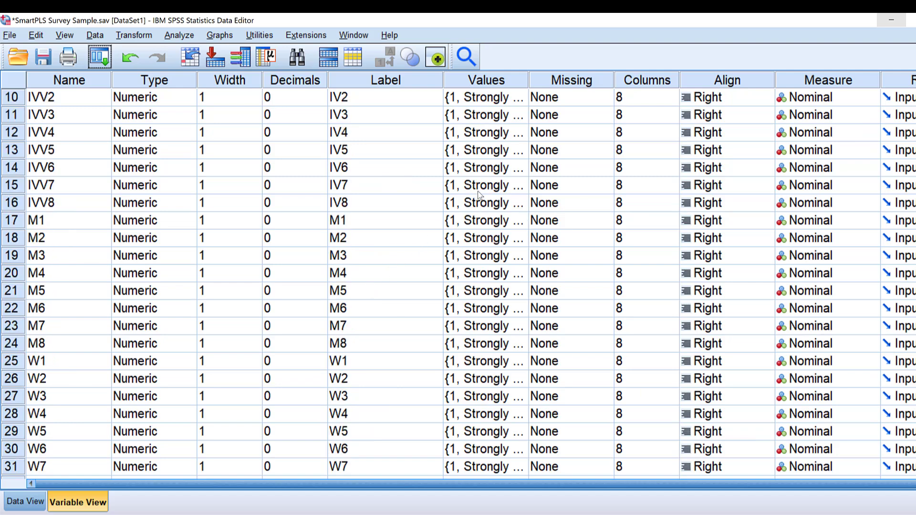
{"action": "scroll", "coordinate": [477, 267], "scroll_direction": "down", "scroll_amount": 13}
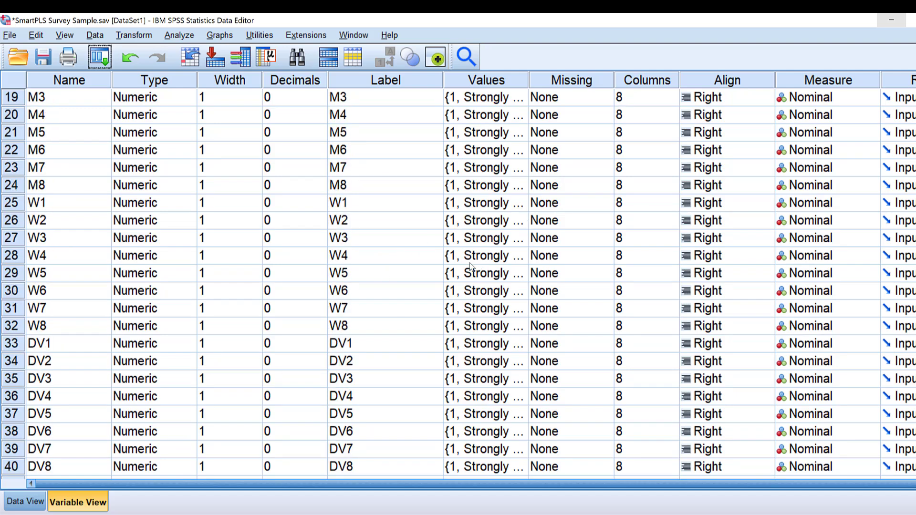
{"action": "scroll", "coordinate": [468, 170], "scroll_direction": "up", "scroll_amount": 3}
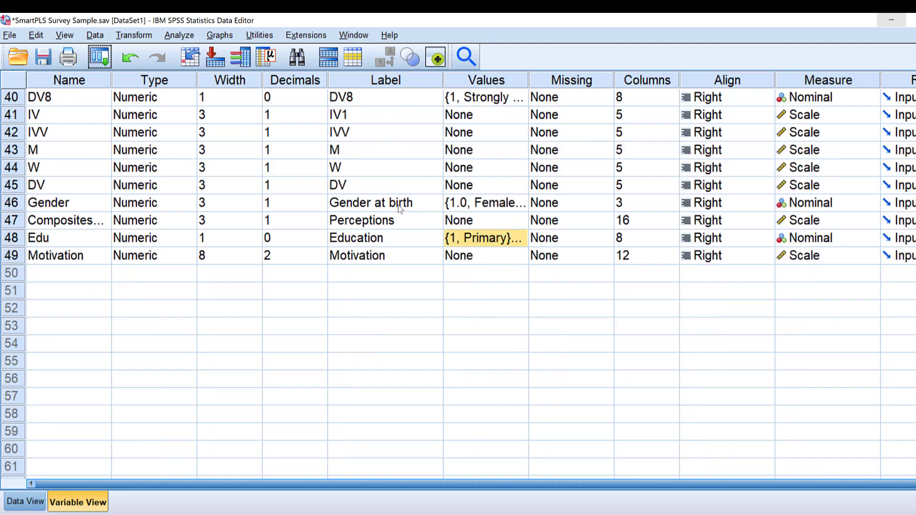
{"action": "scroll", "coordinate": [527, 190], "scroll_direction": "up", "scroll_amount": 11}
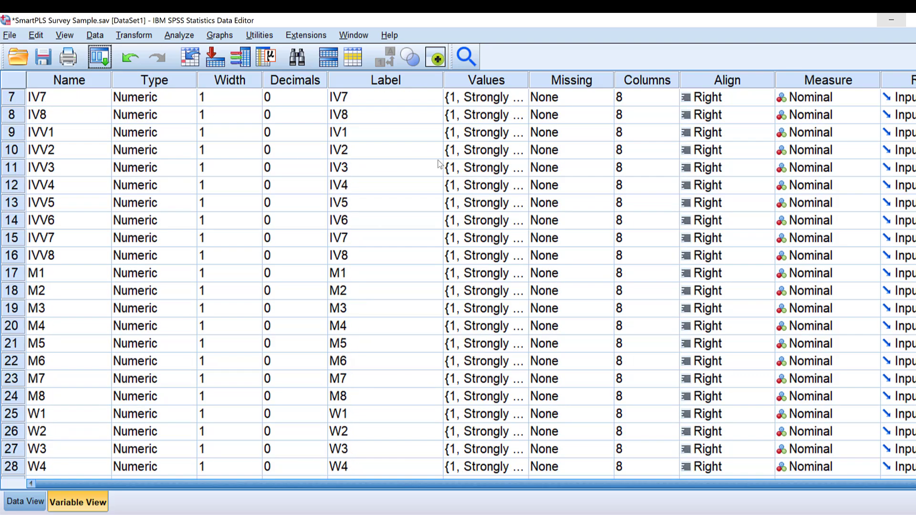
{"action": "left_click", "coordinate": [177, 37]}
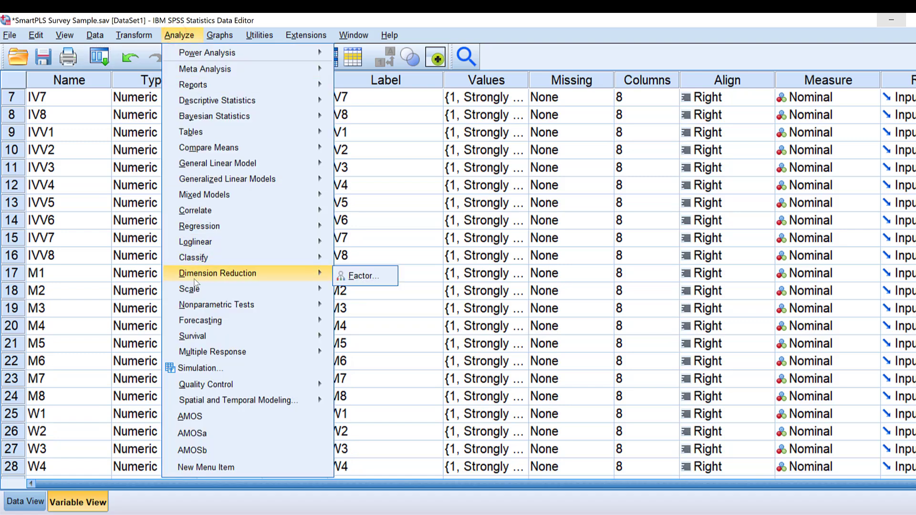
In Reliability Analysis, replace the IV1–IV8 items with DV1–DV8
{"action": "mouse_move", "coordinate": [193, 289]}
{"action": "left_click", "coordinate": [355, 293]}
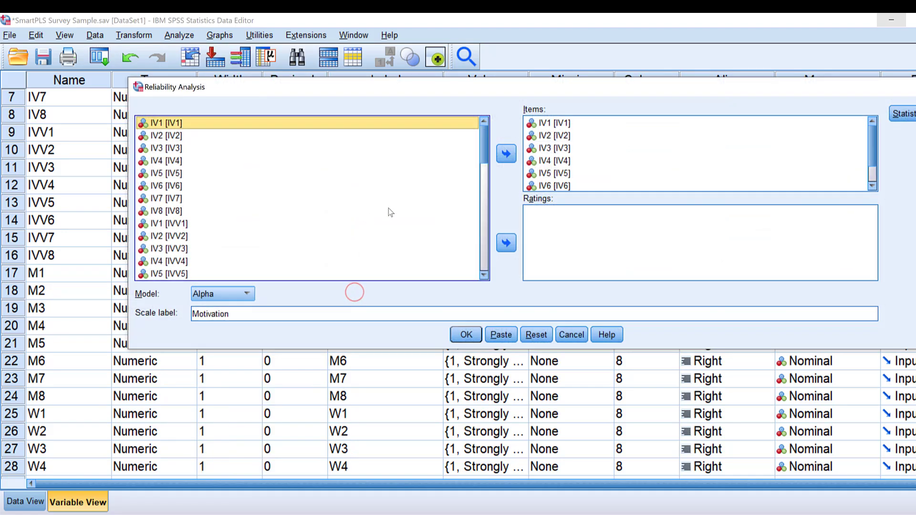
{"action": "left_click", "coordinate": [549, 123]}
{"action": "scroll", "coordinate": [554, 175], "scroll_direction": "down", "scroll_amount": 1}
{"action": "left_click", "coordinate": [553, 184], "text": "shift"}
{"action": "key", "text": "super"}
{"action": "left_click", "coordinate": [507, 154]}
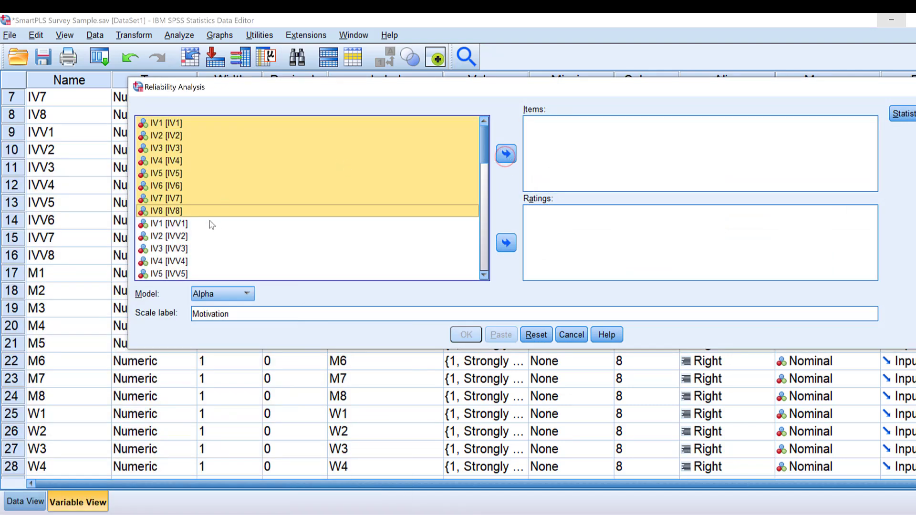
{"action": "scroll", "coordinate": [167, 228], "scroll_direction": "down", "scroll_amount": 7}
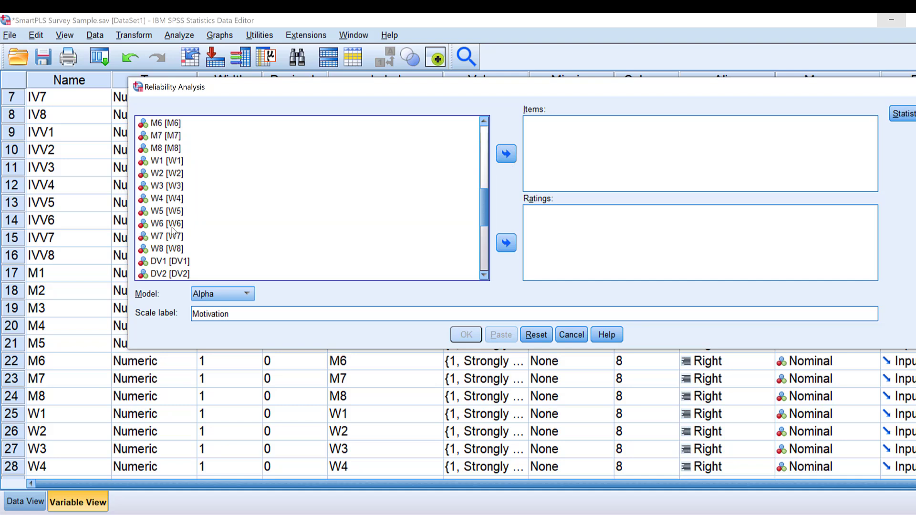
{"action": "scroll", "coordinate": [173, 230], "scroll_direction": "down", "scroll_amount": 1}
{"action": "left_click", "coordinate": [160, 225]}
{"action": "scroll", "coordinate": [160, 229], "scroll_direction": "down", "scroll_amount": 2}
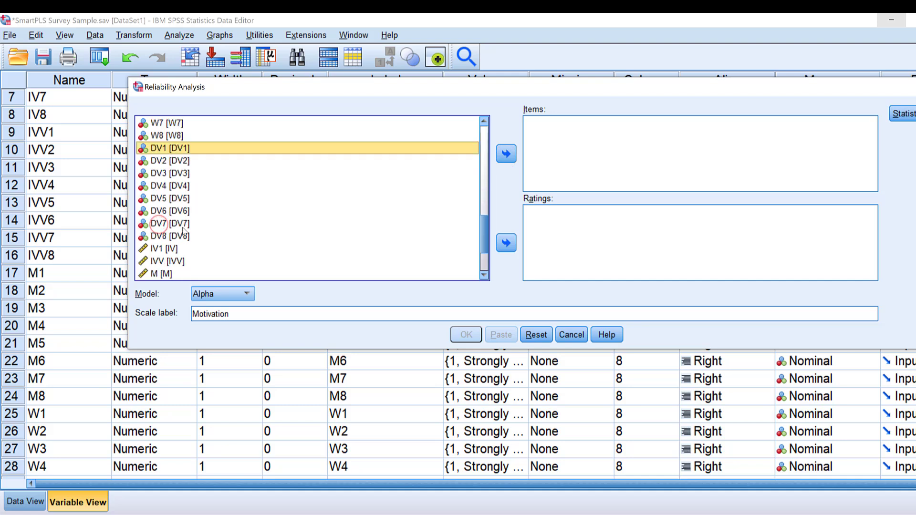
{"action": "left_click", "coordinate": [164, 237], "text": "shift"}
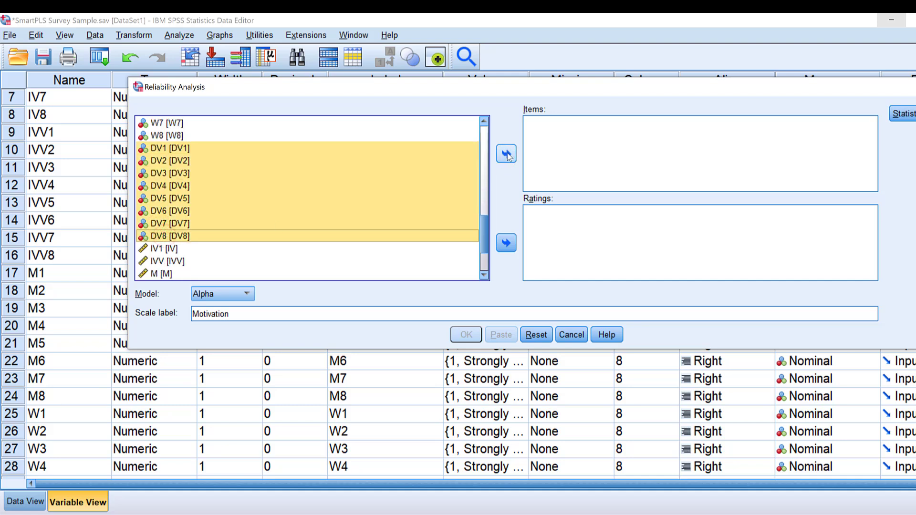
{"action": "left_click", "coordinate": [506, 153]}
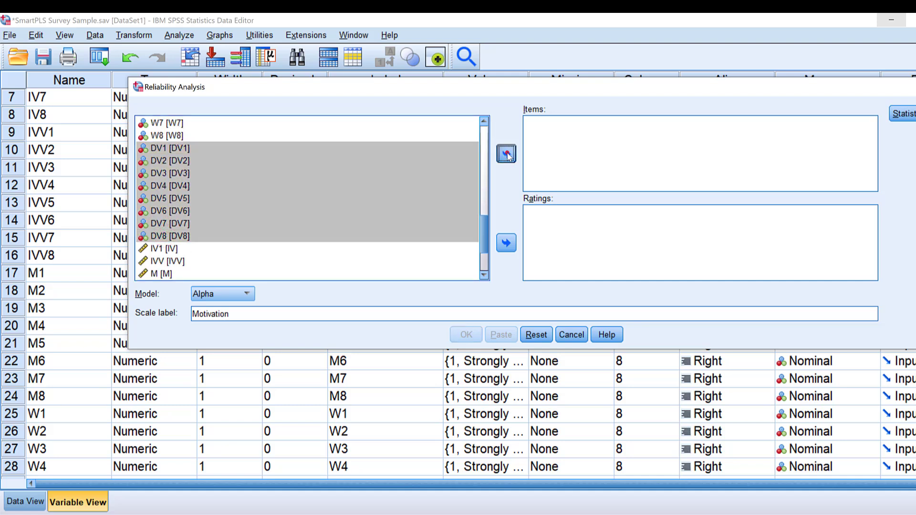
Label the scale 'Hard work', confirm the statistics options, and run the analysis
{"action": "double_click", "coordinate": [229, 316]}
{"action": "type", "text": "Ha"}
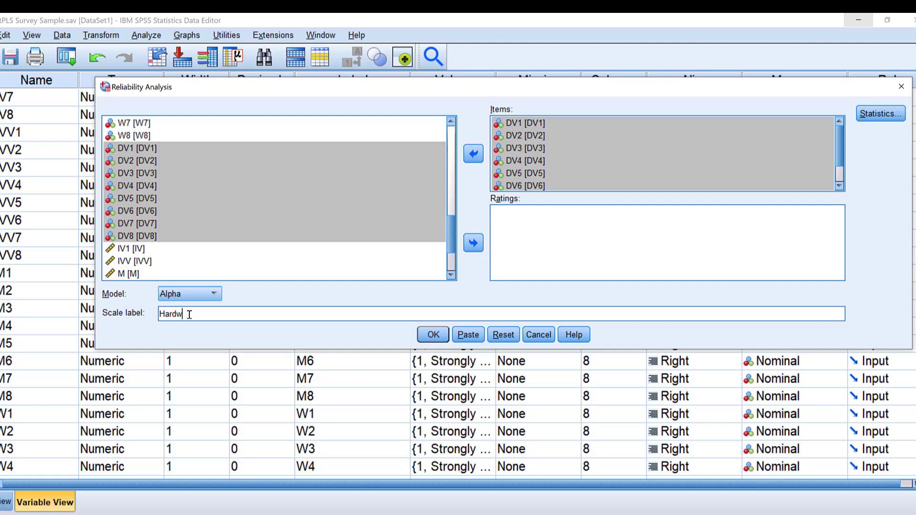
{"action": "type", "text": "rd wor"}
{"action": "type", "text": "ork"}
{"action": "left_click", "coordinate": [869, 114]}
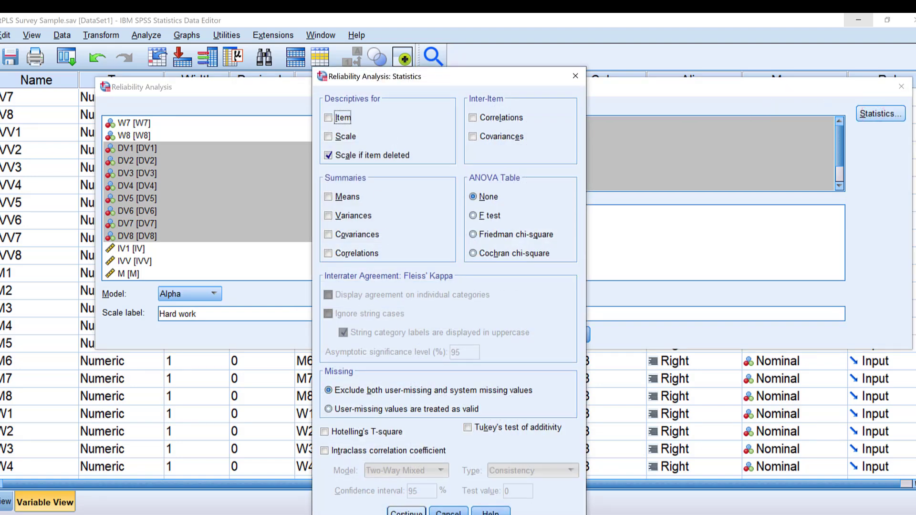
{"action": "left_click", "coordinate": [398, 512]}
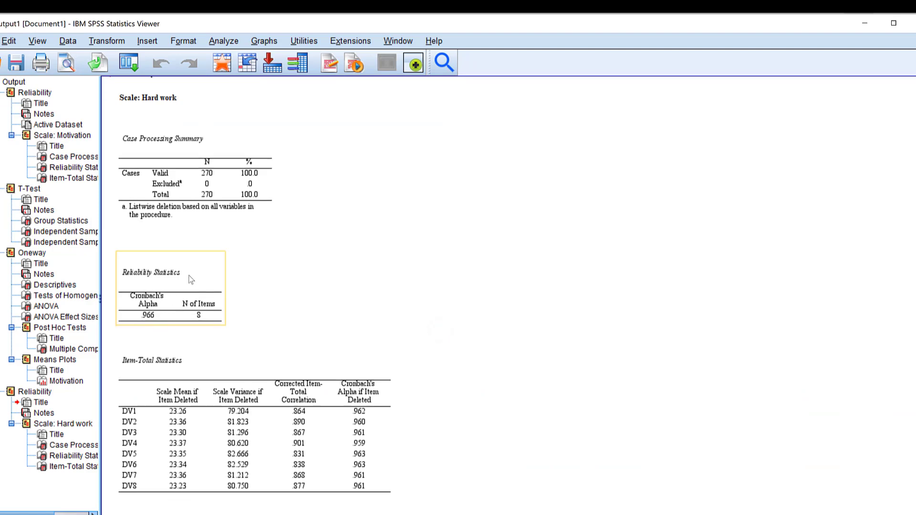
In Compute Variable, change the MEAN expression's IV1–IV8 items to DV1–DV8
{"action": "left_click", "coordinate": [105, 42]}
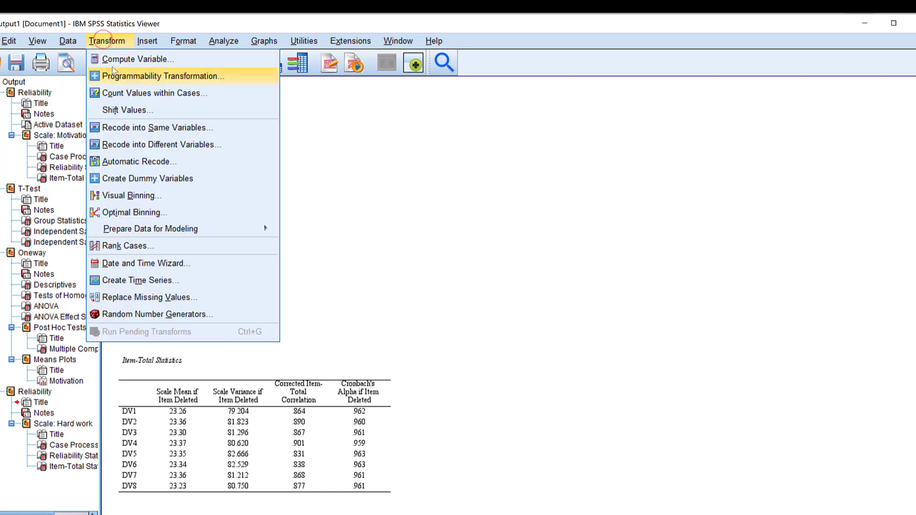
{"action": "left_click", "coordinate": [116, 58]}
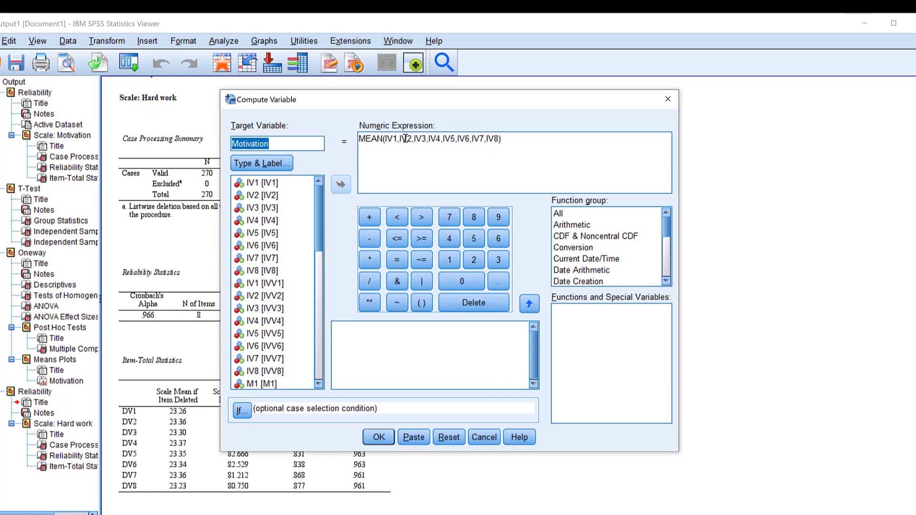
{"action": "scroll", "coordinate": [294, 342], "scroll_direction": "down", "scroll_amount": 6}
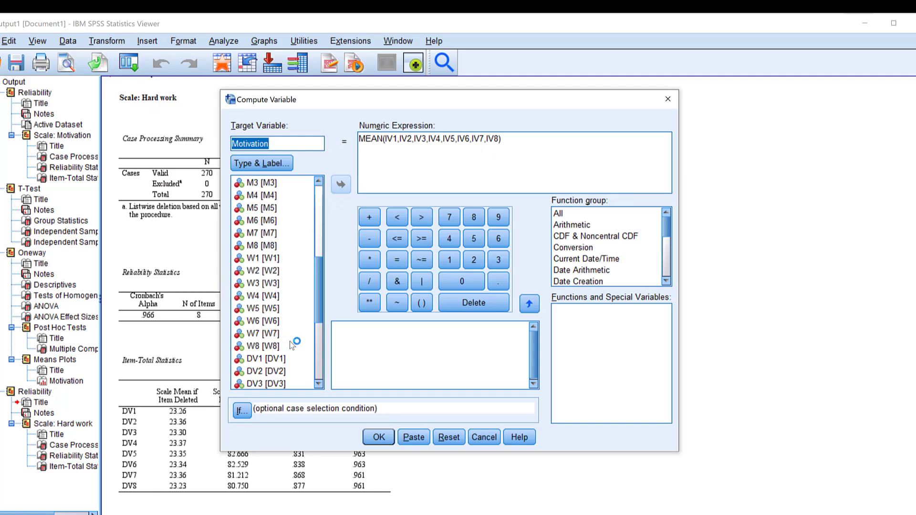
{"action": "scroll", "coordinate": [293, 343], "scroll_direction": "down", "scroll_amount": 4}
{"action": "scroll", "coordinate": [266, 248], "scroll_direction": "up", "scroll_amount": 2}
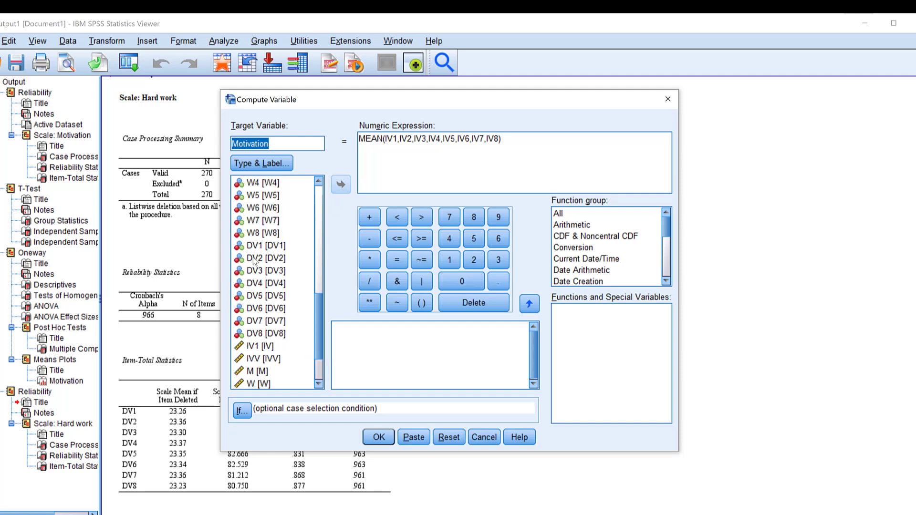
{"action": "left_click", "coordinate": [387, 139]}
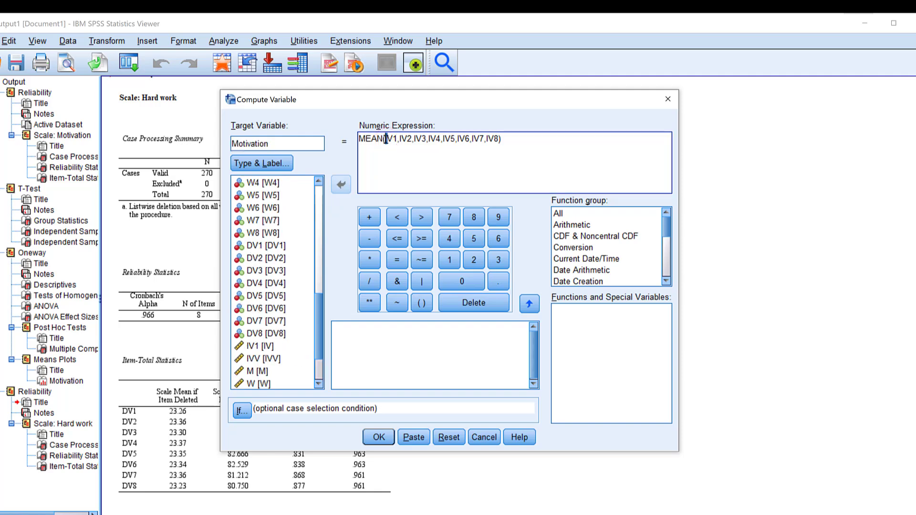
{"action": "type", "text": "D"}
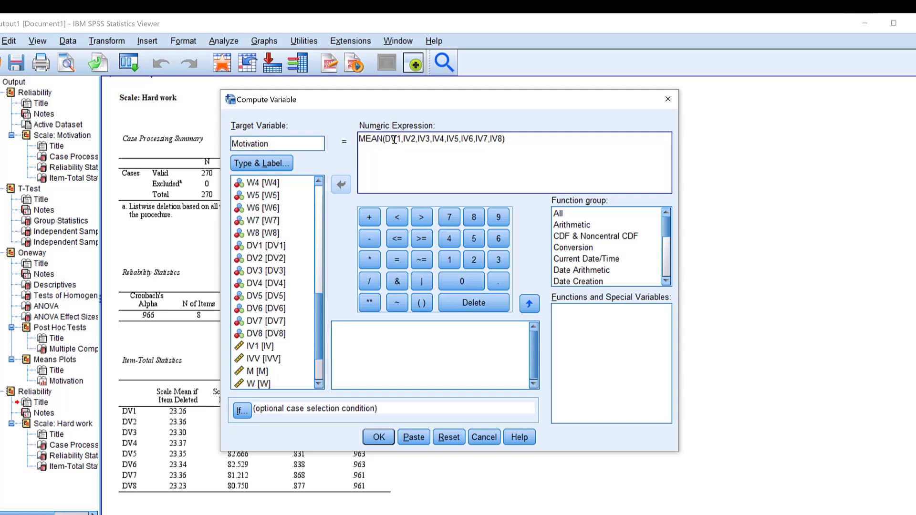
{"action": "left_click", "coordinate": [404, 139]}
{"action": "key", "text": "BackSpace"}
{"action": "type", "text": "D"}
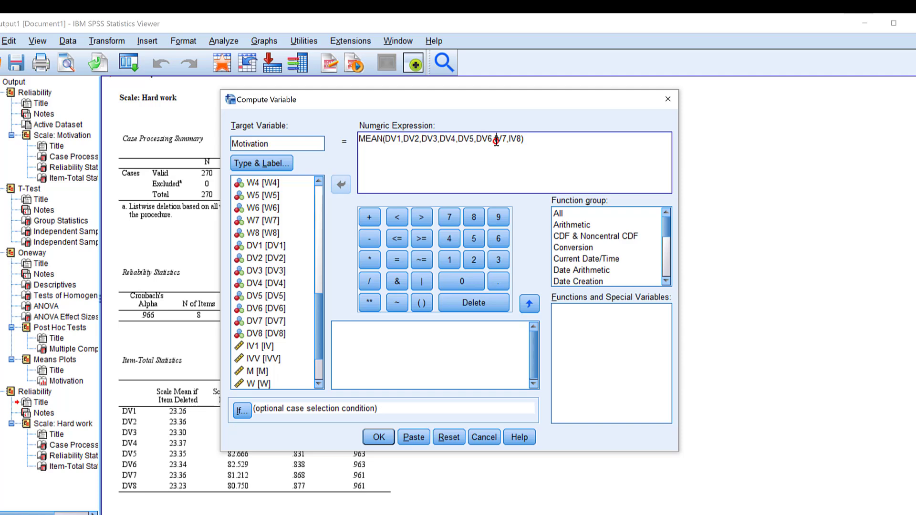
{"action": "left_click", "coordinate": [497, 140]}
{"action": "key", "text": "BackSpace"}
{"action": "type", "text": "D"}
{"action": "left_click", "coordinate": [516, 139]}
{"action": "key", "text": "BackSpace"}
{"action": "type", "text": "D"}
Rename the target variable from Motivation to Hardwork and compute it
{"action": "double_click", "coordinate": [239, 139]}
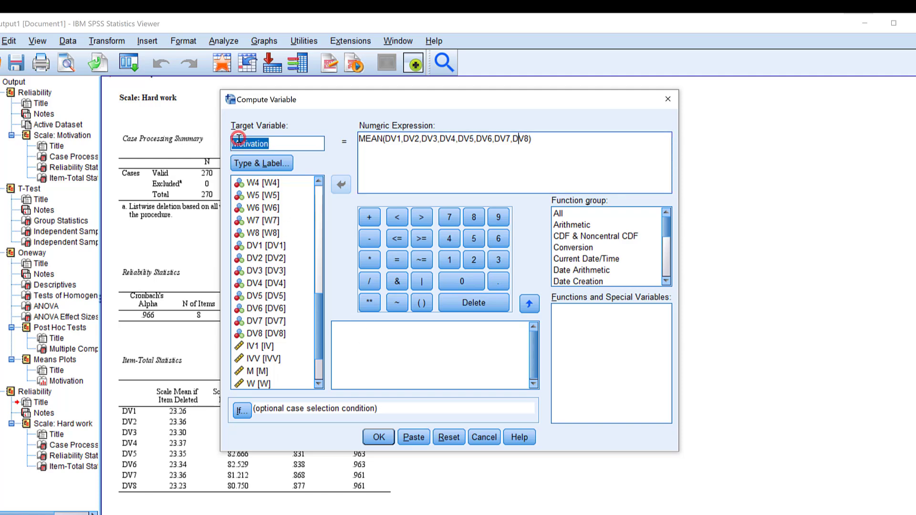
{"action": "type", "text": "Hardwork"}
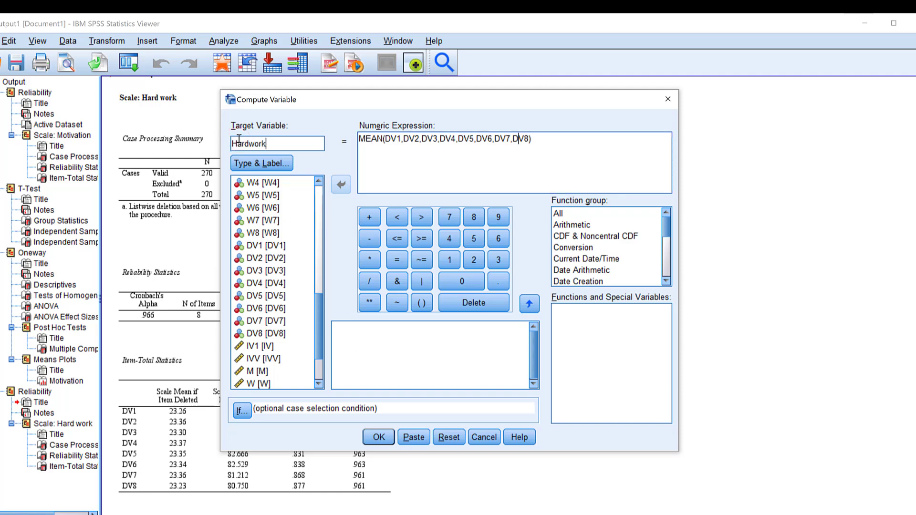
{"action": "left_click", "coordinate": [379, 438]}
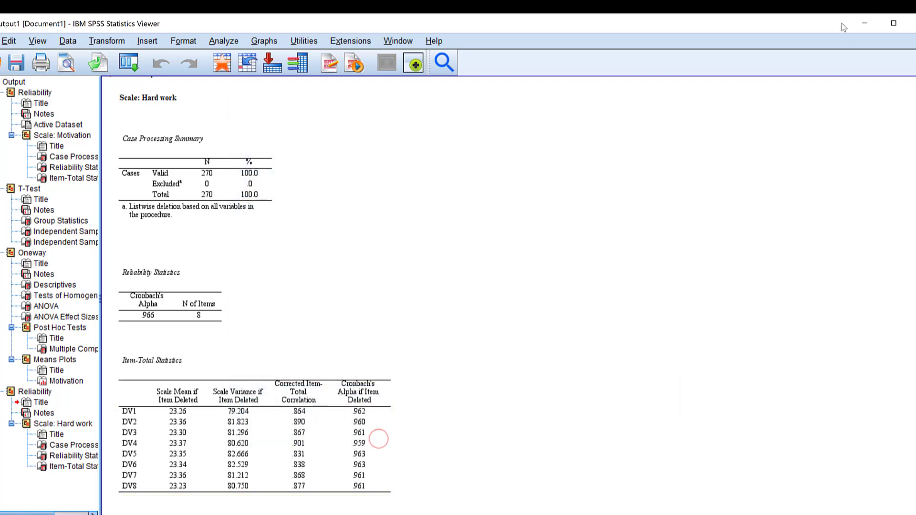
Give the Hardwork variable the label 'Hard work' in Variable View
{"action": "left_click", "coordinate": [865, 23]}
{"action": "scroll", "coordinate": [69, 384], "scroll_direction": "down", "scroll_amount": 7}
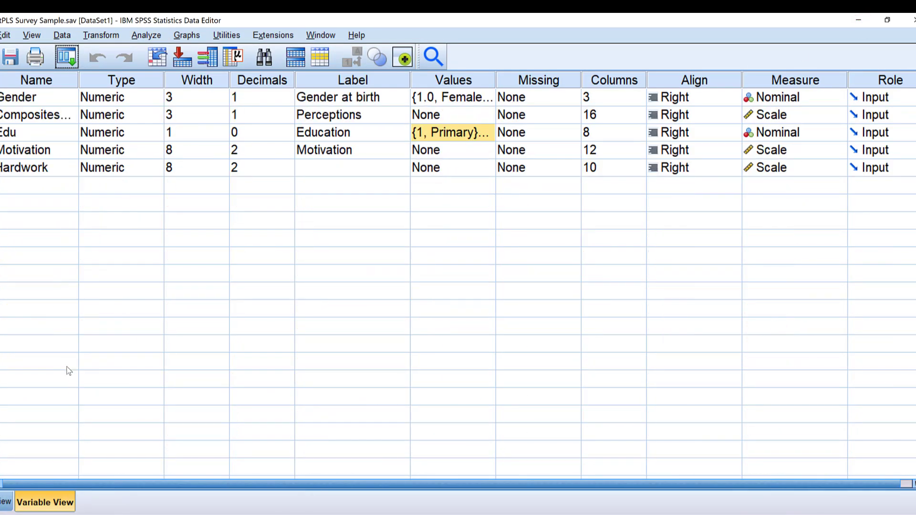
{"action": "scroll", "coordinate": [70, 384], "scroll_direction": "up", "scroll_amount": 3}
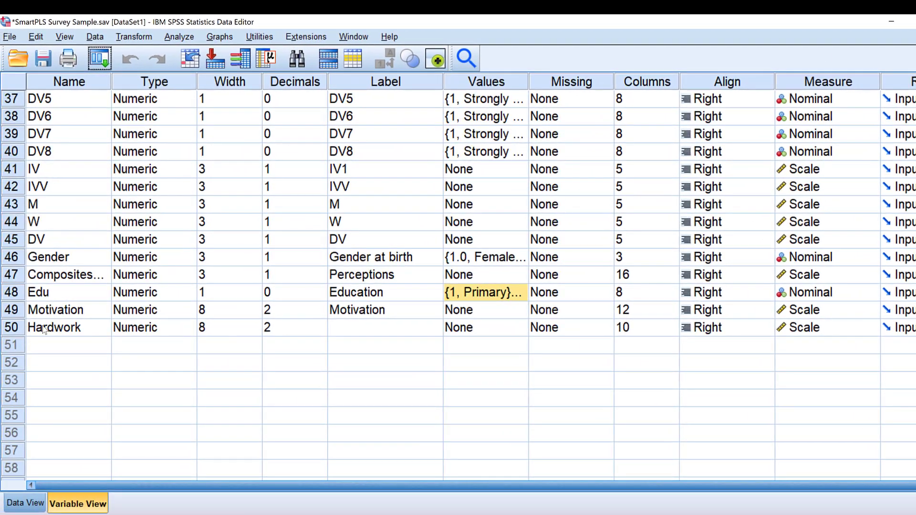
{"action": "right_click", "coordinate": [43, 330]}
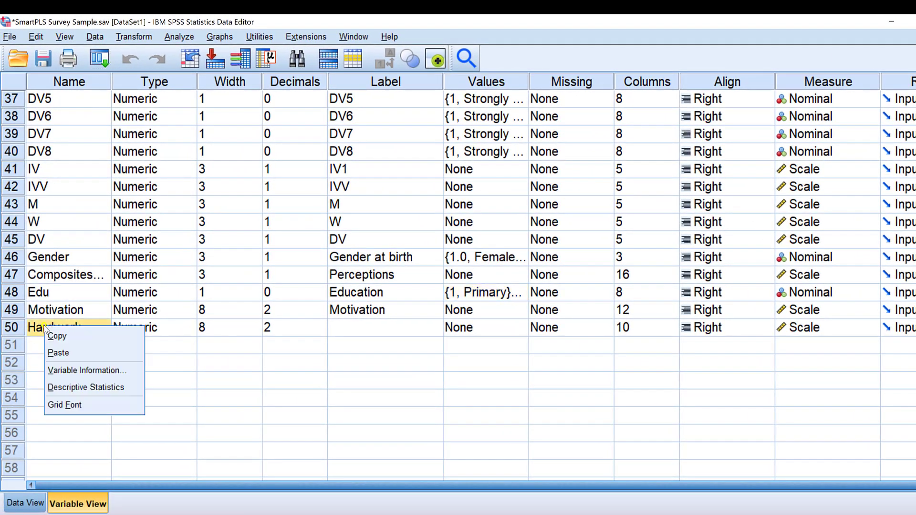
{"action": "left_click", "coordinate": [55, 339]}
{"action": "double_click", "coordinate": [353, 329]}
{"action": "key", "text": "ctrl+v"}
{"action": "key", "text": "Left"}
{"action": "key", "text": "Left"}
{"action": "key", "text": "Left"}
{"action": "key", "text": "Left"}
{"action": "left_click", "coordinate": [343, 363]}
Open the Bivariate Correlations dialog from Analyze > Correlate
{"action": "left_click", "coordinate": [175, 40]}
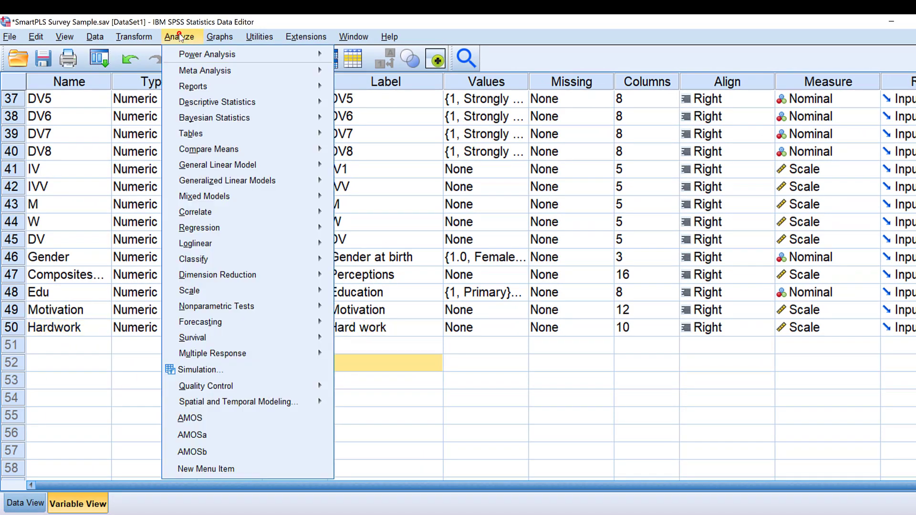
{"action": "mouse_move", "coordinate": [217, 132]}
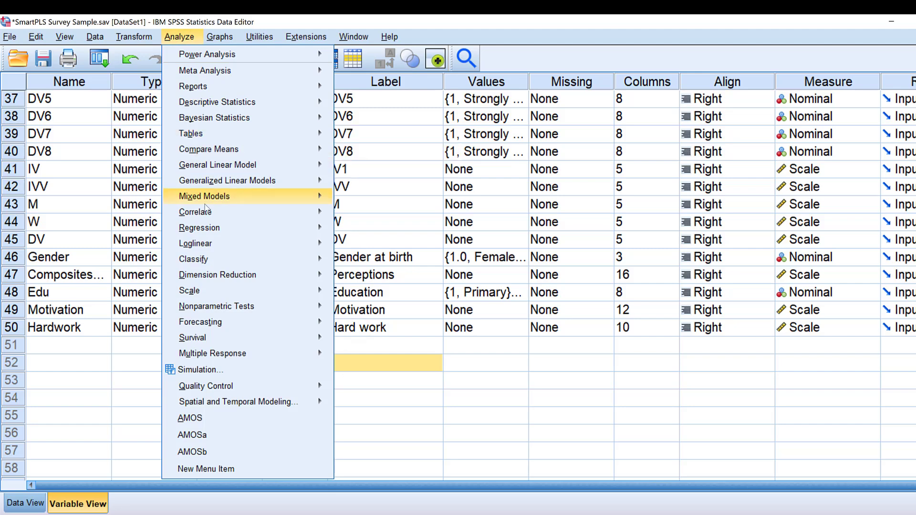
{"action": "mouse_move", "coordinate": [206, 216]}
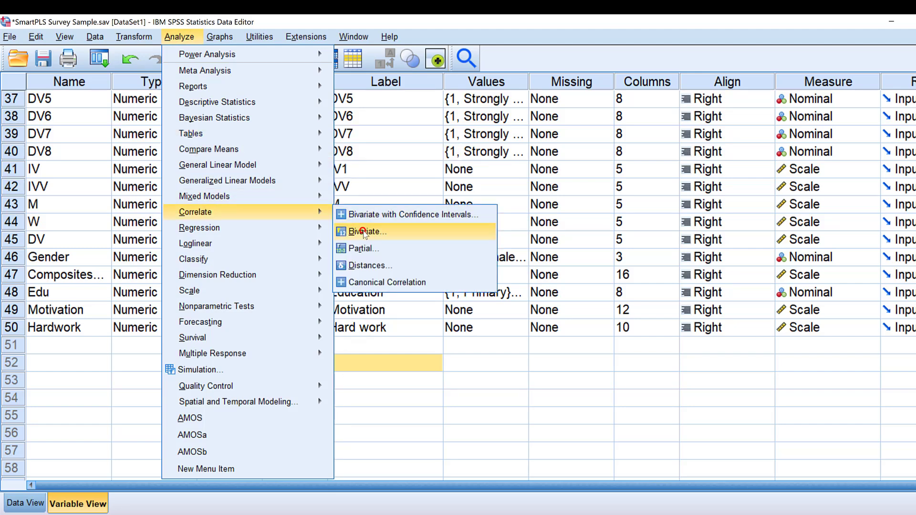
{"action": "left_click", "coordinate": [364, 233]}
Correlate Hard work and Motivation with Pearson and Spearman, two-tailed, lower triangle only
{"action": "scroll", "coordinate": [201, 210], "scroll_direction": "down", "scroll_amount": 4}
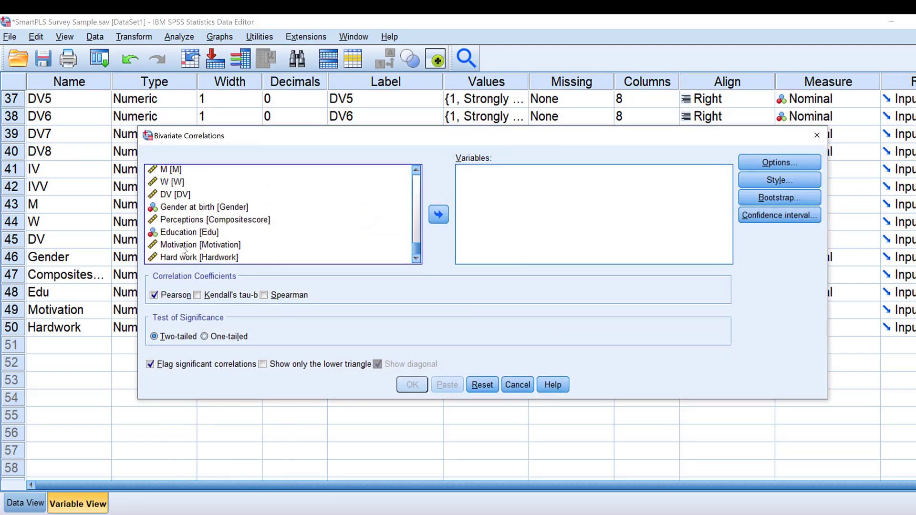
{"action": "left_click", "coordinate": [174, 246]}
{"action": "left_click", "coordinate": [178, 258]}
{"action": "key", "text": "super"}
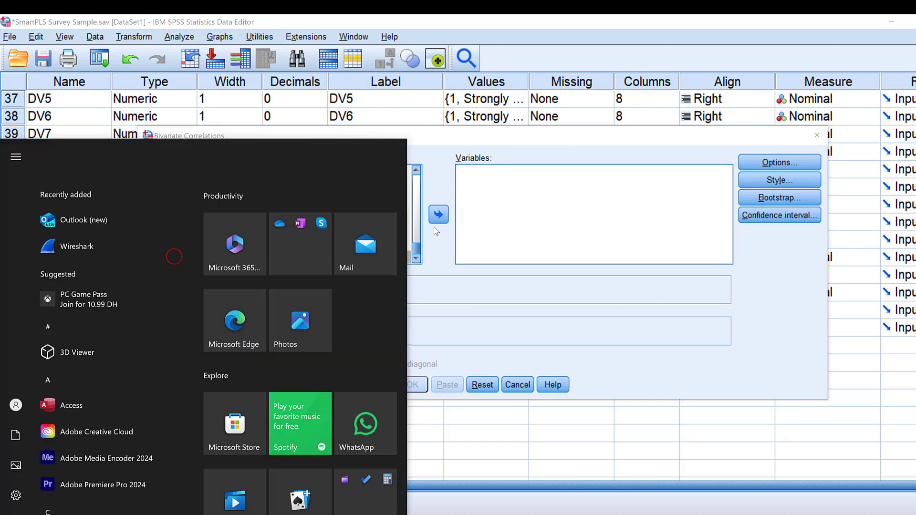
{"action": "left_click", "coordinate": [440, 213]}
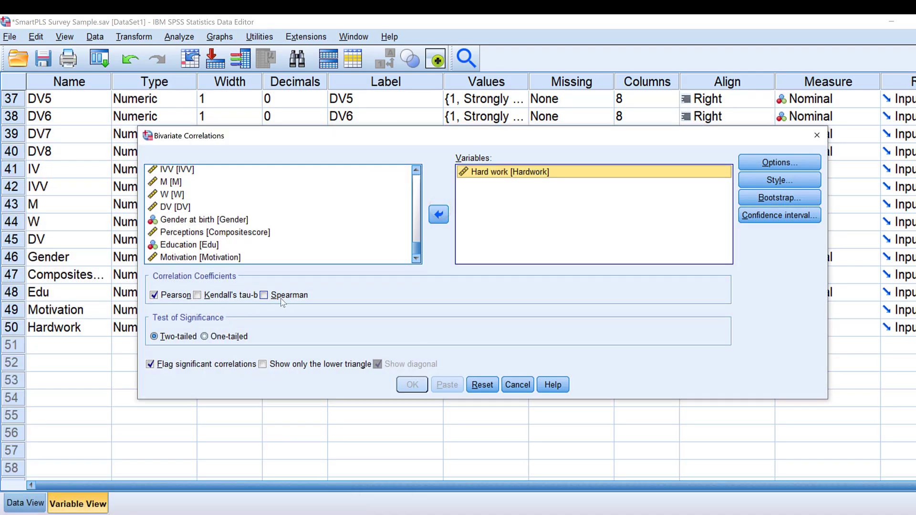
{"action": "left_click", "coordinate": [264, 295]}
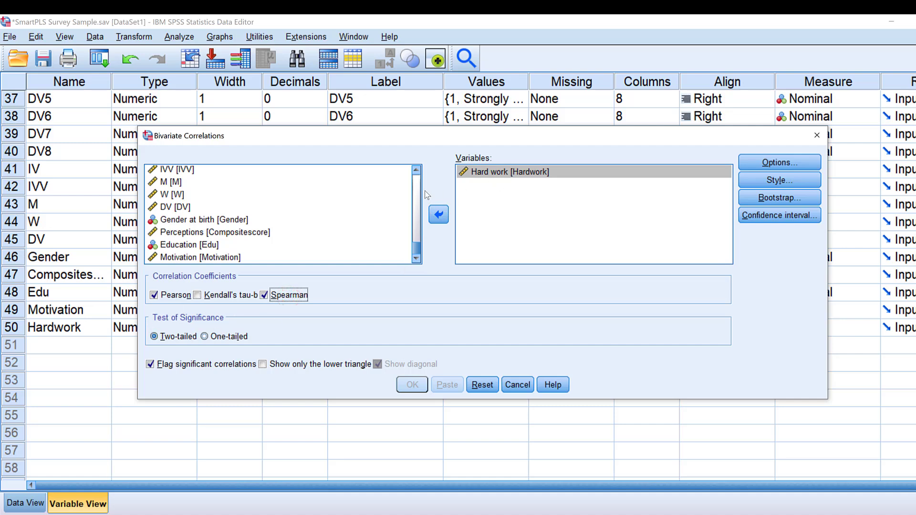
{"action": "left_click", "coordinate": [182, 259]}
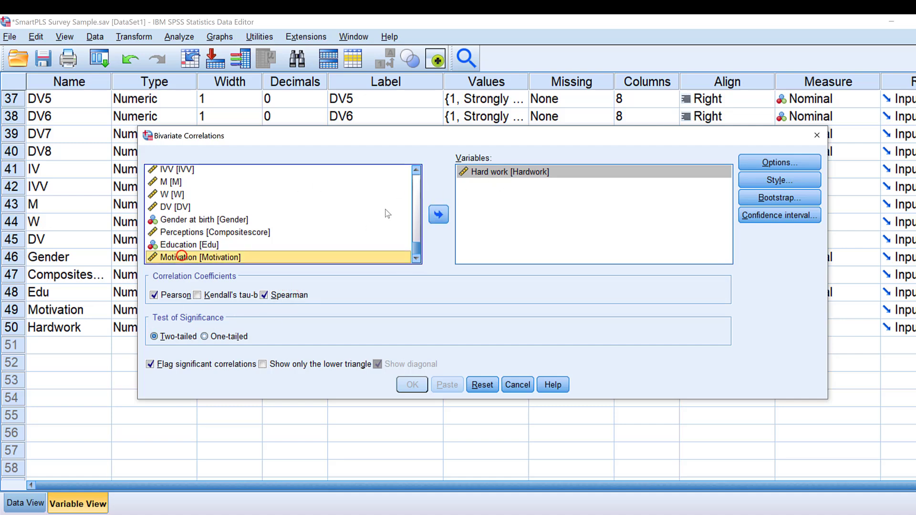
{"action": "left_click", "coordinate": [435, 217]}
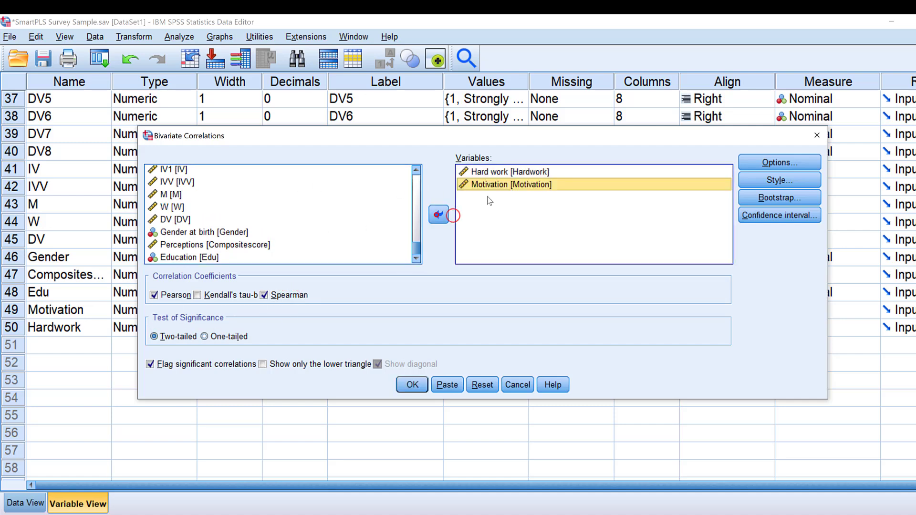
{"action": "left_click", "coordinate": [206, 338]}
{"action": "left_click", "coordinate": [161, 339]}
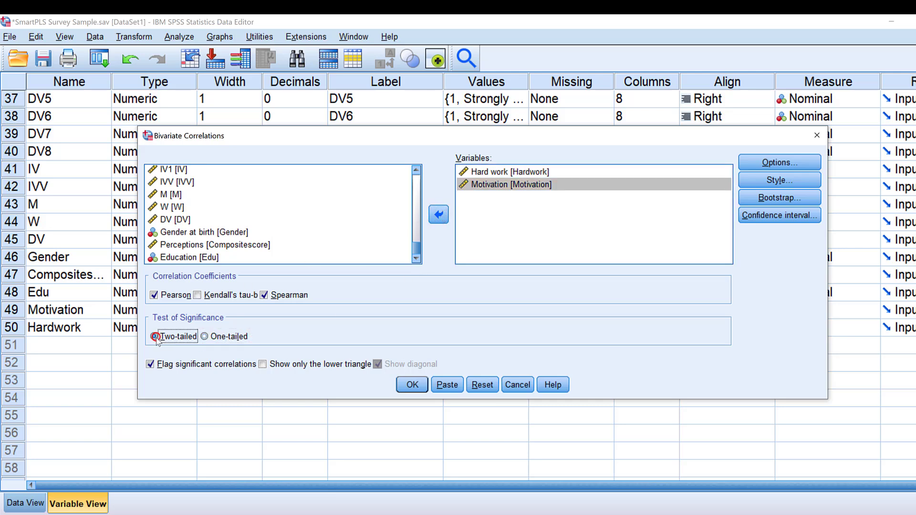
{"action": "left_click", "coordinate": [263, 365]}
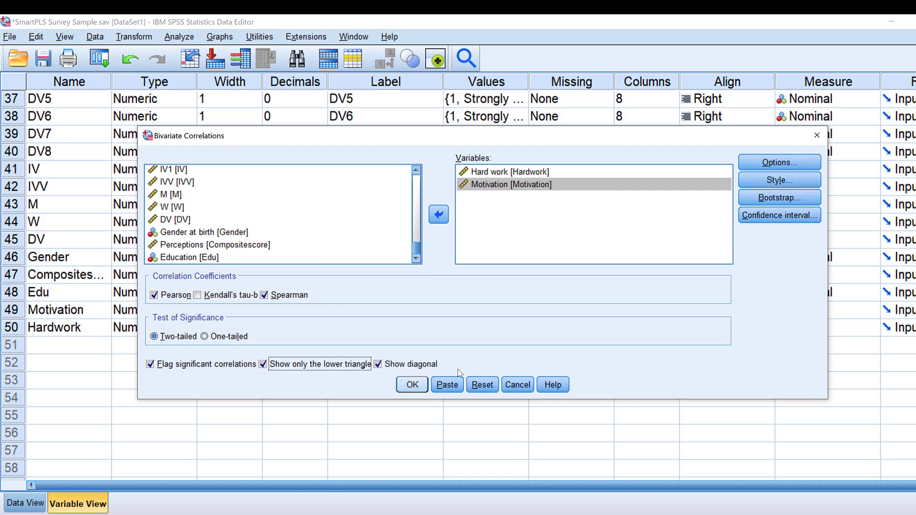
Add means and standard deviations to the options and run the correlations
{"action": "left_click", "coordinate": [783, 162]}
{"action": "left_click", "coordinate": [421, 251]}
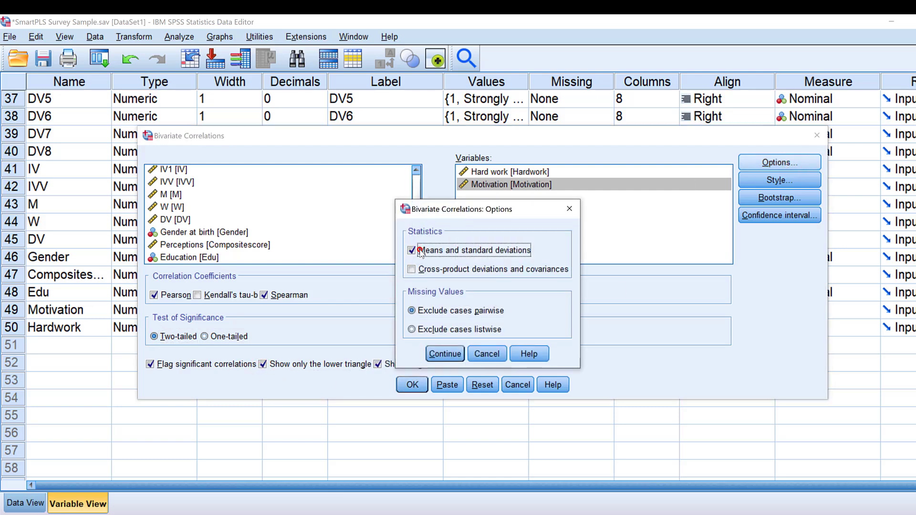
{"action": "left_click", "coordinate": [444, 354]}
{"action": "left_click", "coordinate": [412, 385]}
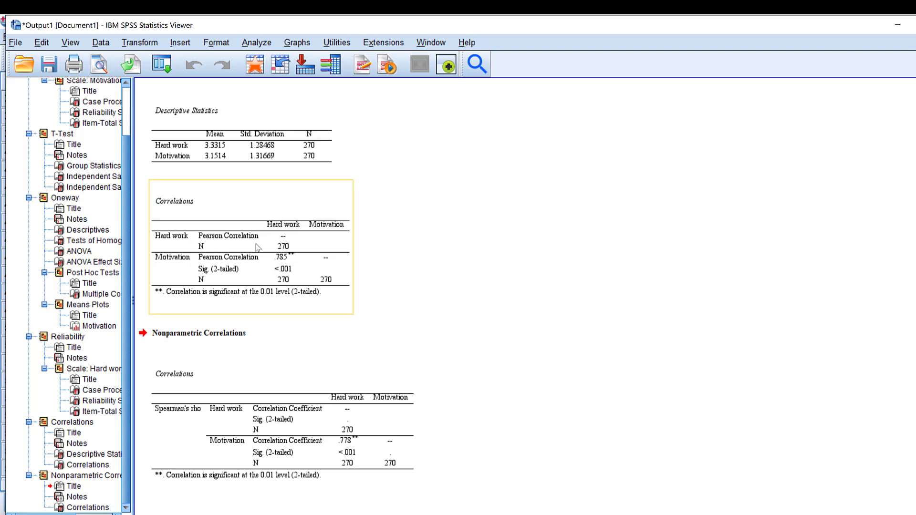
Review the Descriptive Statistics, Pearson and Spearman tables, then bring up the Analyze menu
{"action": "left_click", "coordinate": [223, 411]}
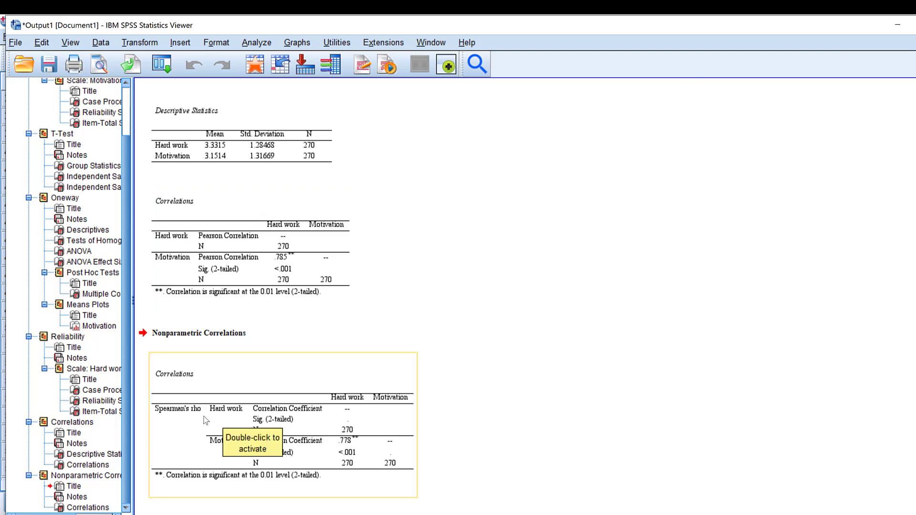
{"action": "left_click", "coordinate": [198, 139]}
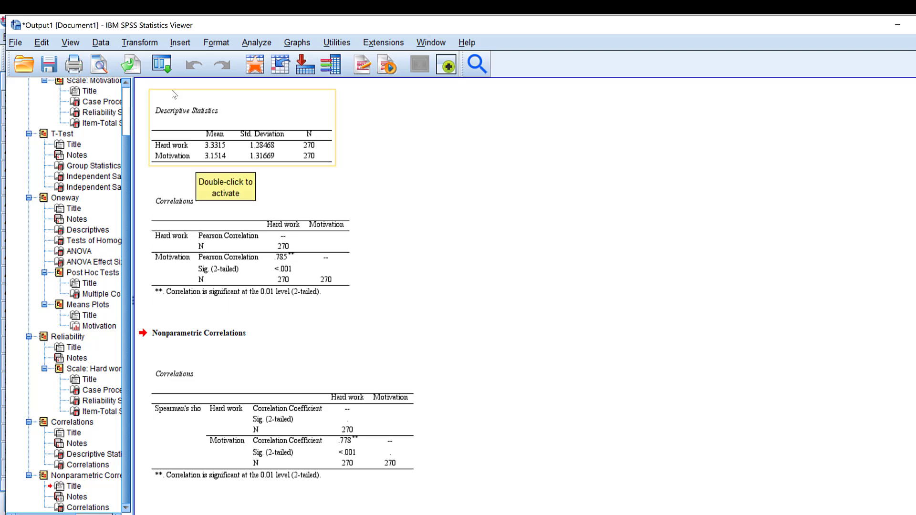
{"action": "left_click", "coordinate": [191, 210]}
{"action": "left_click", "coordinate": [197, 131]}
{"action": "left_click", "coordinate": [230, 84]}
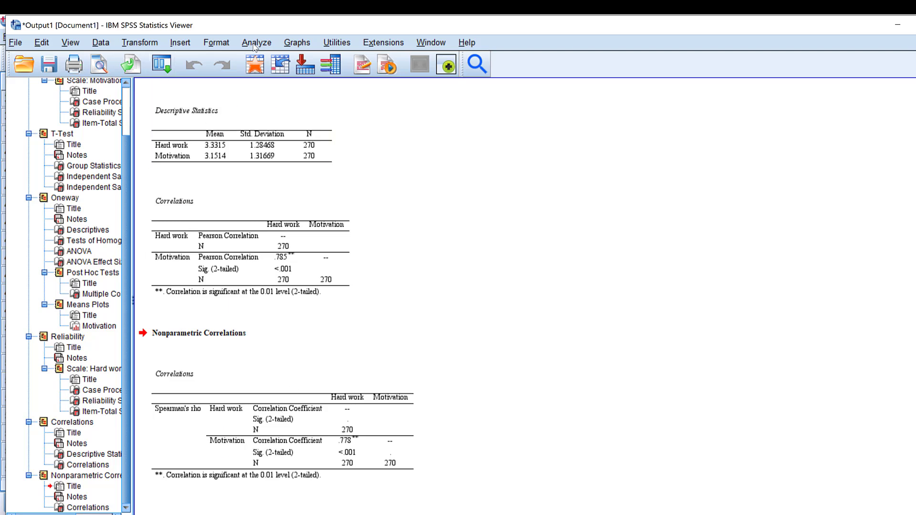
{"action": "left_click", "coordinate": [256, 44]}
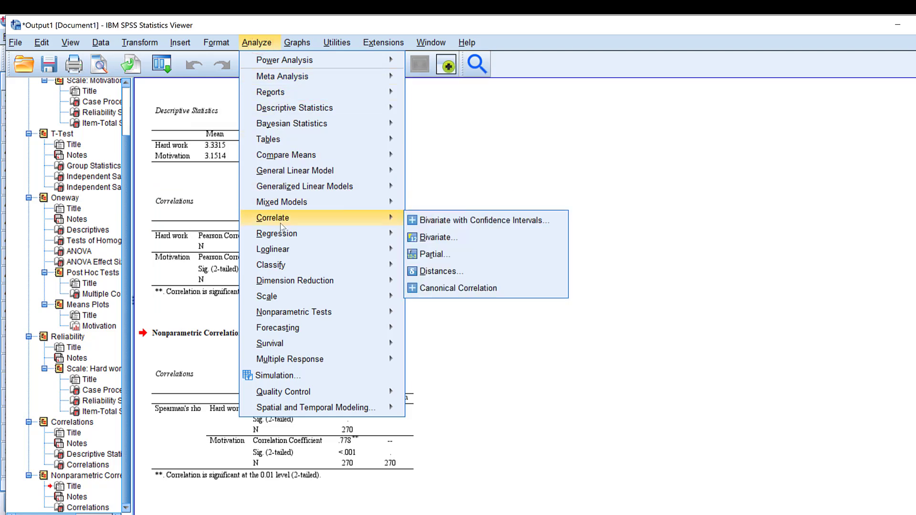
{"action": "mouse_move", "coordinate": [332, 234]}
{"action": "left_click", "coordinate": [435, 253]}
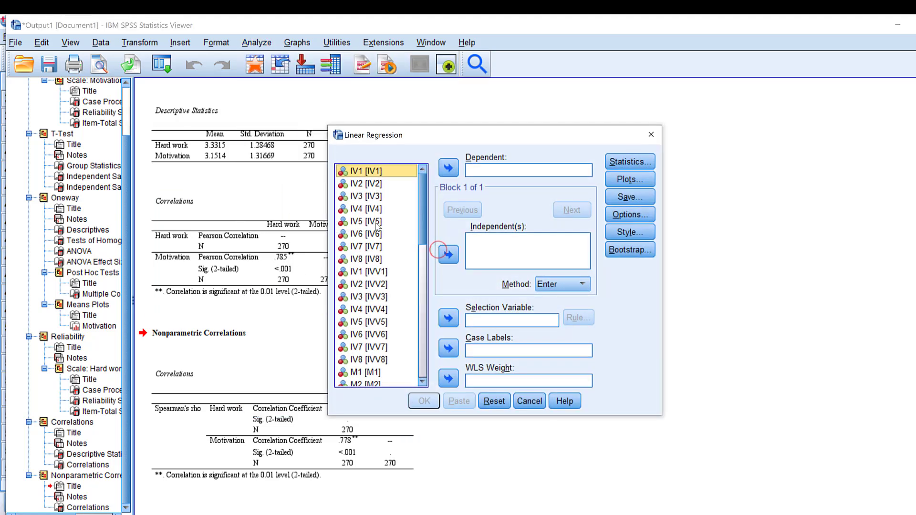
{"action": "scroll", "coordinate": [415, 212], "scroll_direction": "down", "scroll_amount": 6}
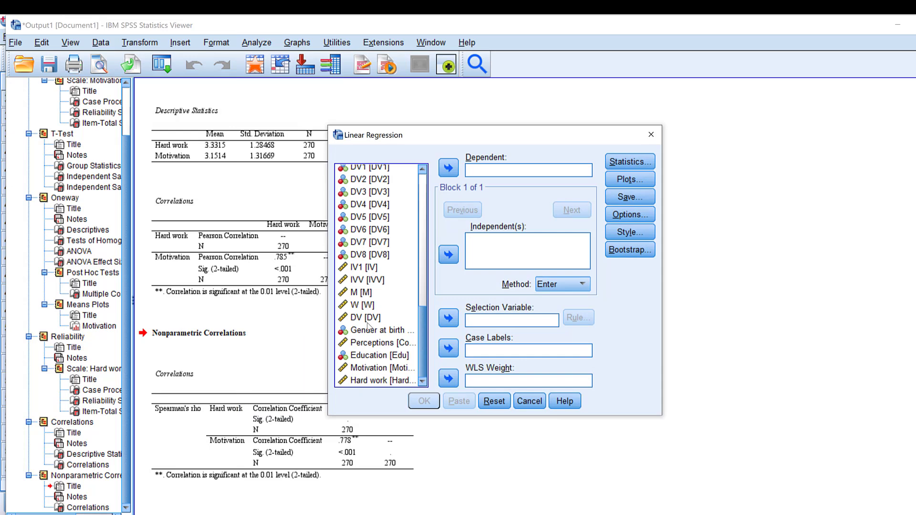
{"action": "left_click", "coordinate": [372, 368]}
{"action": "left_click", "coordinate": [448, 254]}
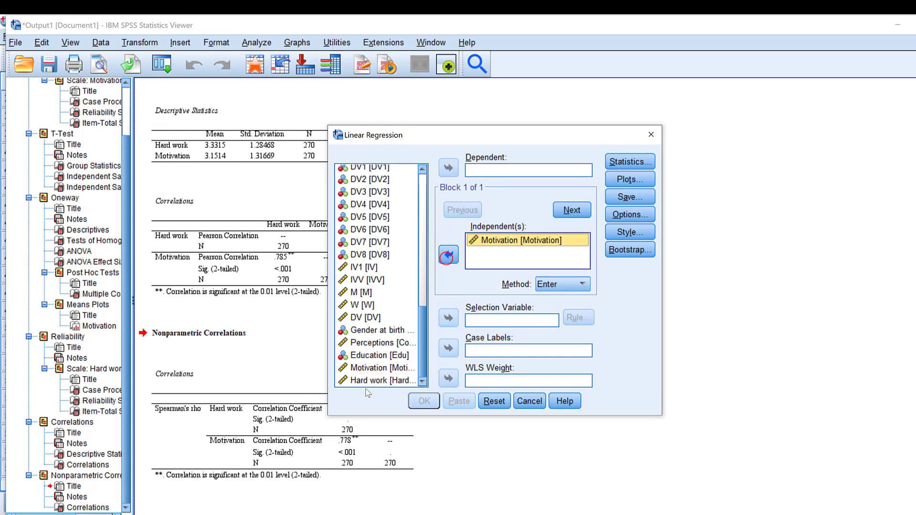
{"action": "left_click", "coordinate": [363, 380]}
{"action": "left_click", "coordinate": [448, 167]}
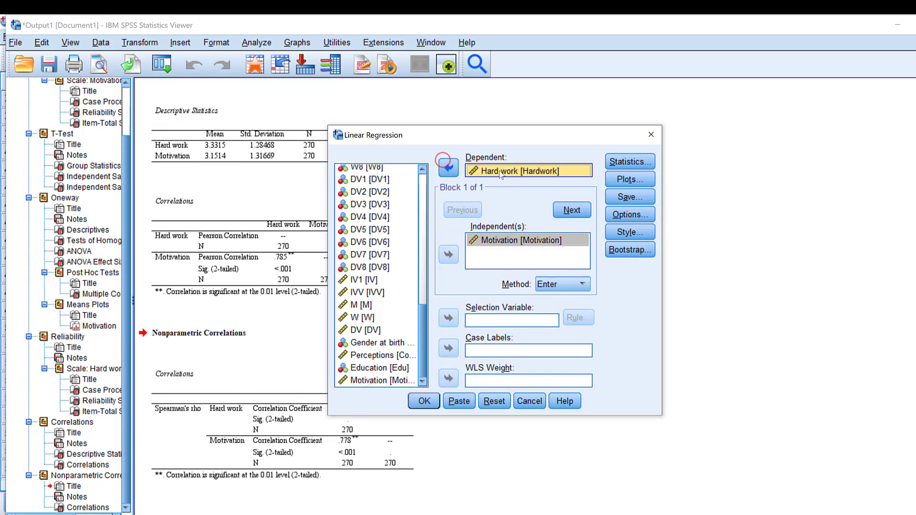
{"action": "left_click", "coordinate": [423, 400]}
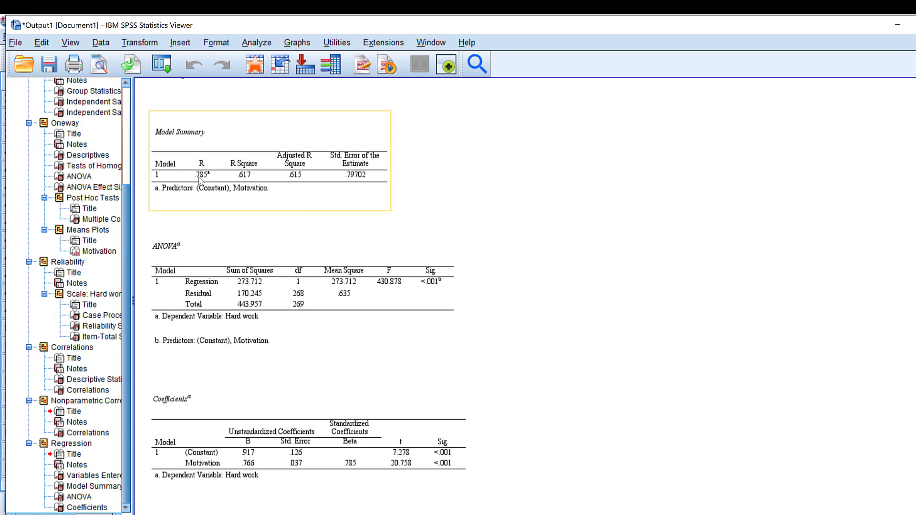
{"action": "scroll", "coordinate": [215, 174], "scroll_direction": "up", "scroll_amount": 10}
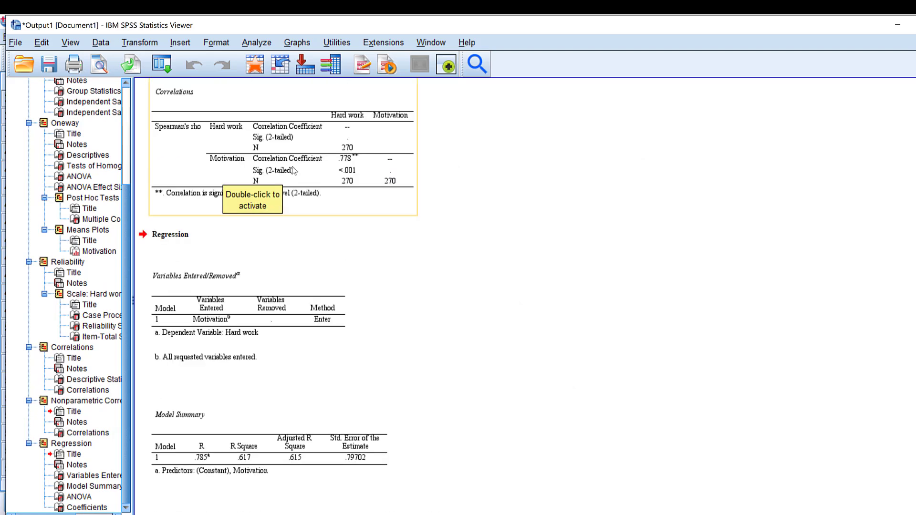
{"action": "scroll", "coordinate": [327, 151], "scroll_direction": "up", "scroll_amount": 3}
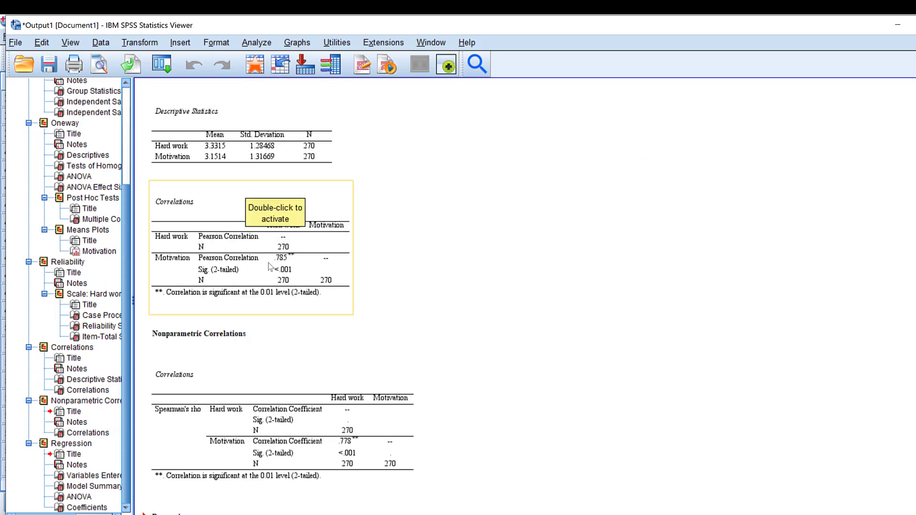
{"action": "scroll", "coordinate": [287, 265], "scroll_direction": "down", "scroll_amount": 10}
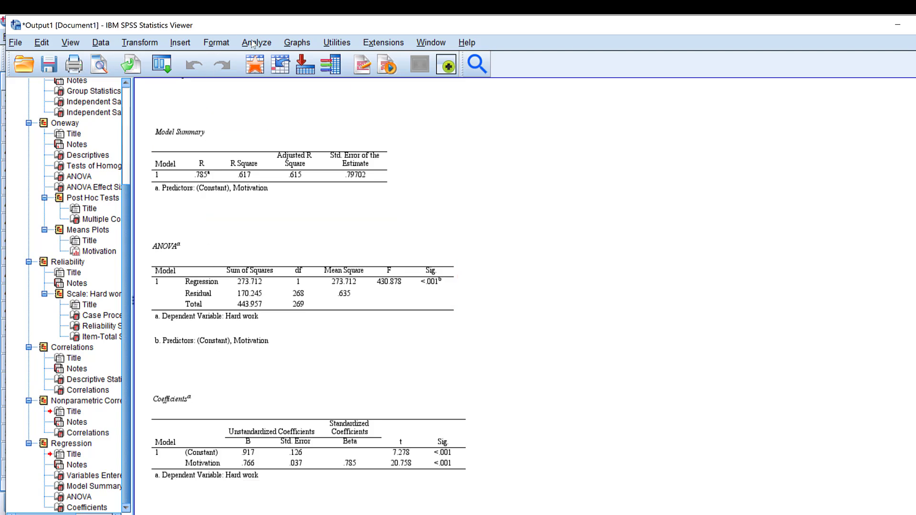
Rerun the recalled linear regression of Hard work with Perceptions added alongside Motivation
{"action": "left_click", "coordinate": [163, 65]}
{"action": "left_click", "coordinate": [164, 86]}
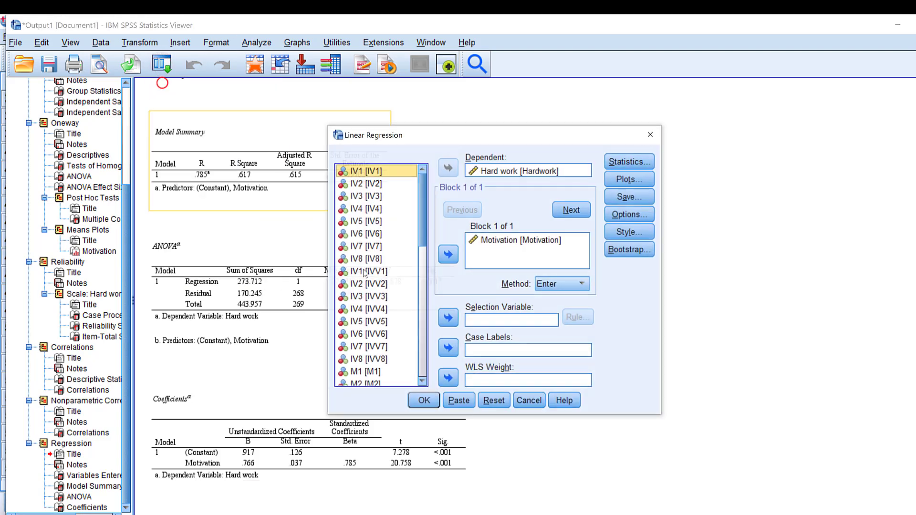
{"action": "scroll", "coordinate": [378, 258], "scroll_direction": "down", "scroll_amount": 10}
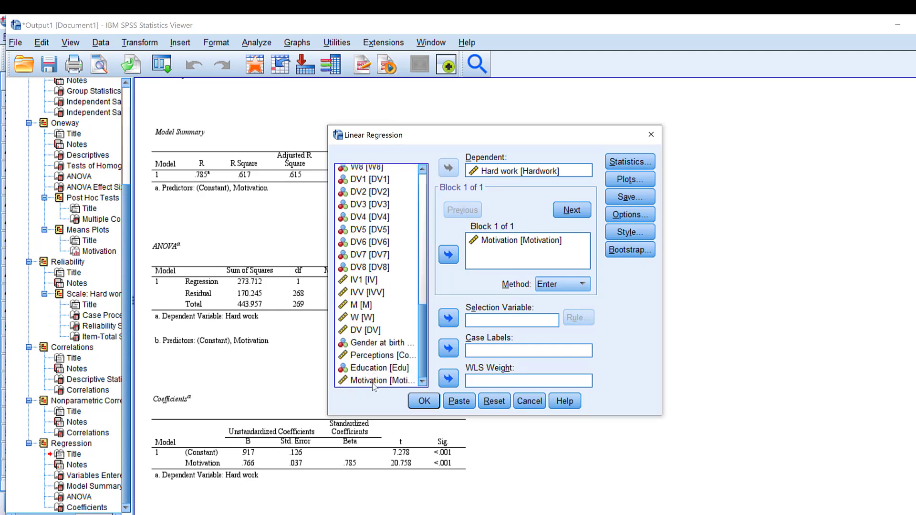
{"action": "left_click", "coordinate": [357, 356]}
{"action": "left_click", "coordinate": [449, 253]}
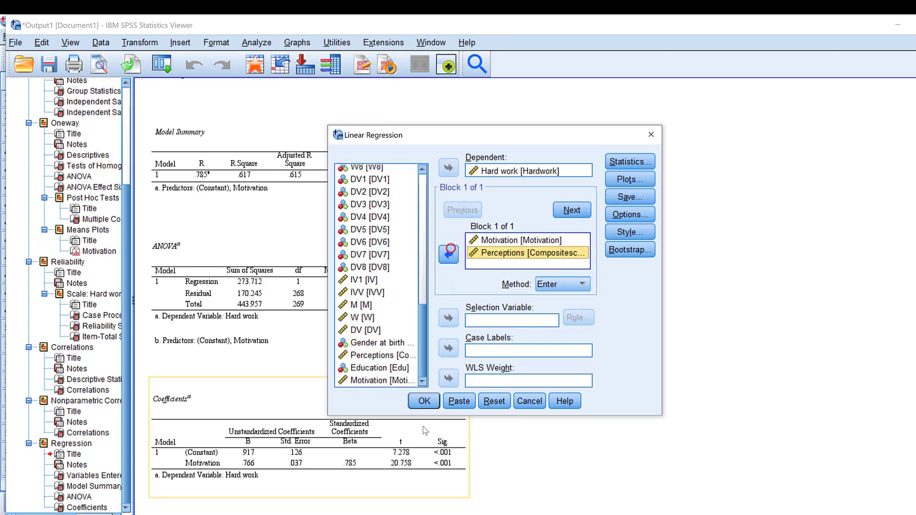
{"action": "left_click", "coordinate": [424, 402]}
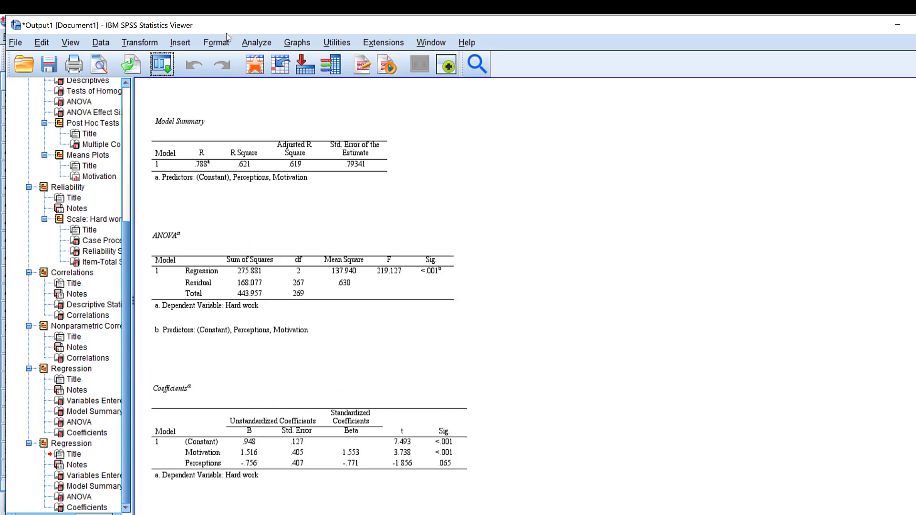
{"action": "left_click", "coordinate": [257, 43]}
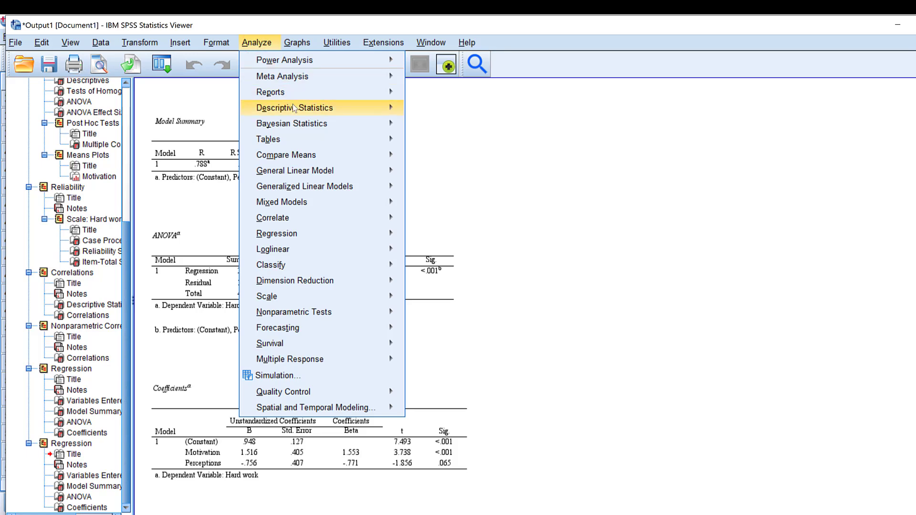
Set up a crosstab with Gender at birth as rows and IV1 as columns
{"action": "mouse_move", "coordinate": [343, 119]}
{"action": "left_click", "coordinate": [431, 181]}
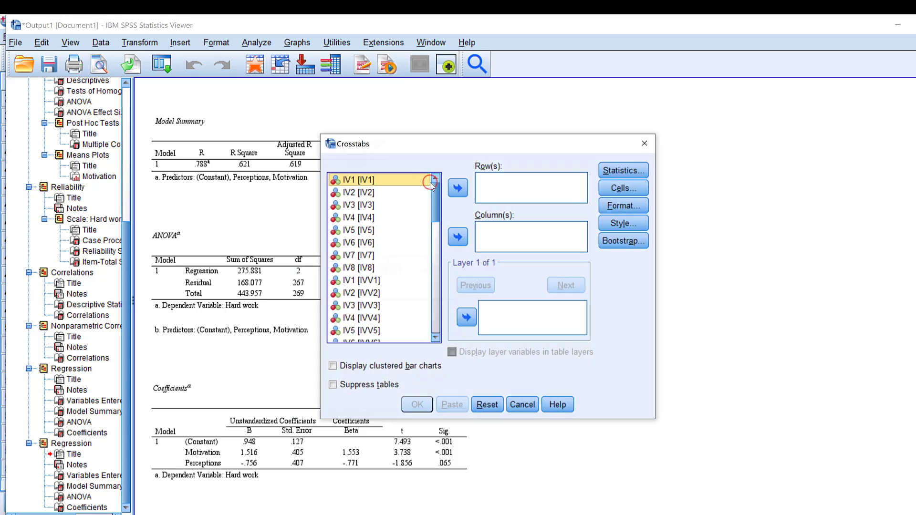
{"action": "scroll", "coordinate": [356, 233], "scroll_direction": "down", "scroll_amount": 6}
{"action": "scroll", "coordinate": [356, 258], "scroll_direction": "up", "scroll_amount": 4}
{"action": "scroll", "coordinate": [357, 277], "scroll_direction": "down", "scroll_amount": 4}
{"action": "left_click", "coordinate": [356, 290]}
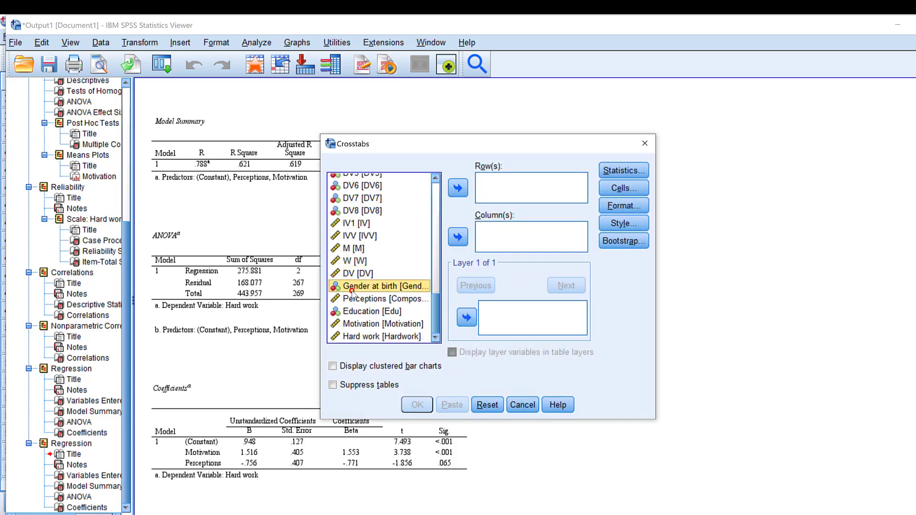
{"action": "left_click", "coordinate": [458, 188]}
{"action": "scroll", "coordinate": [356, 215], "scroll_direction": "up", "scroll_amount": 5}
{"action": "left_click", "coordinate": [353, 182]}
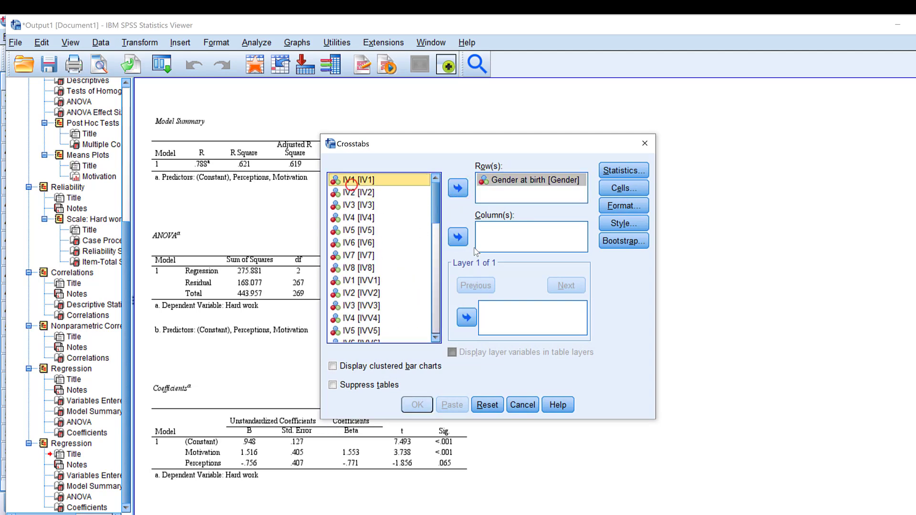
{"action": "left_click", "coordinate": [458, 237]}
Request the chi-square test and clustered bar charts for the crosstab
{"action": "left_click", "coordinate": [620, 175]}
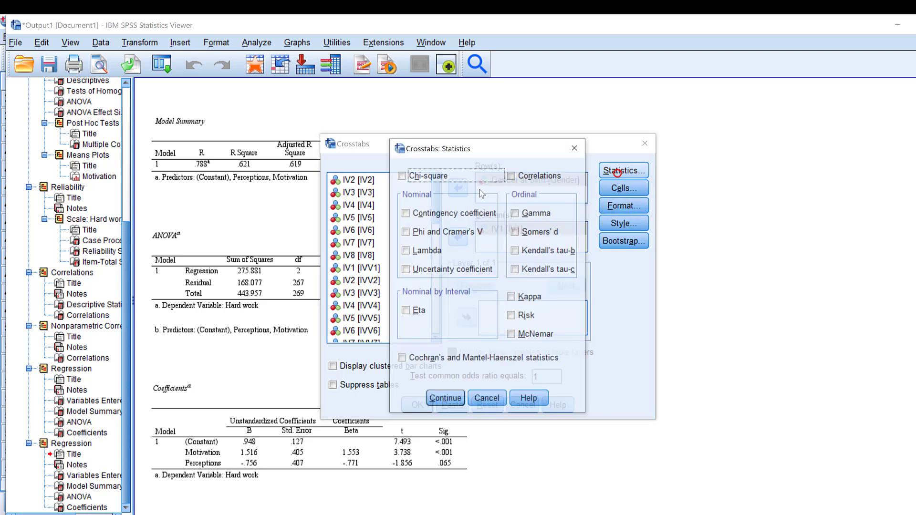
{"action": "left_click", "coordinate": [403, 176]}
{"action": "left_click", "coordinate": [444, 400]}
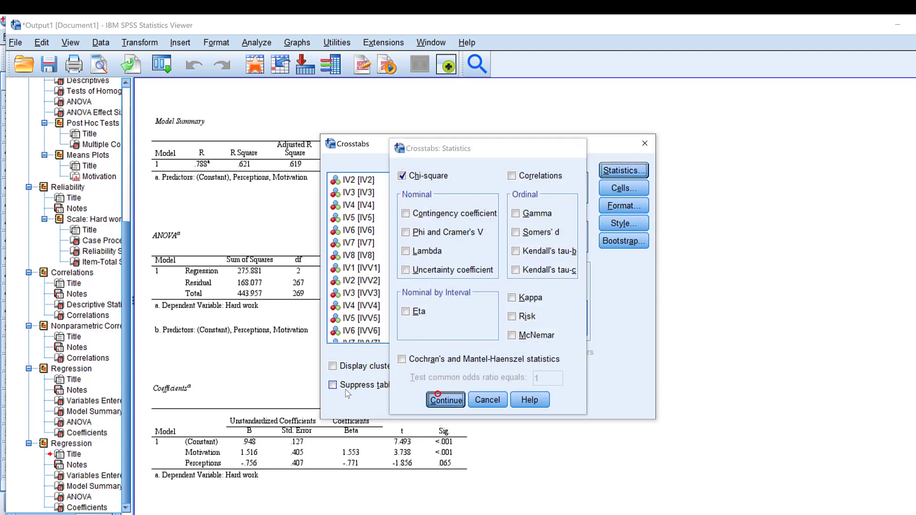
{"action": "left_click", "coordinate": [333, 367]}
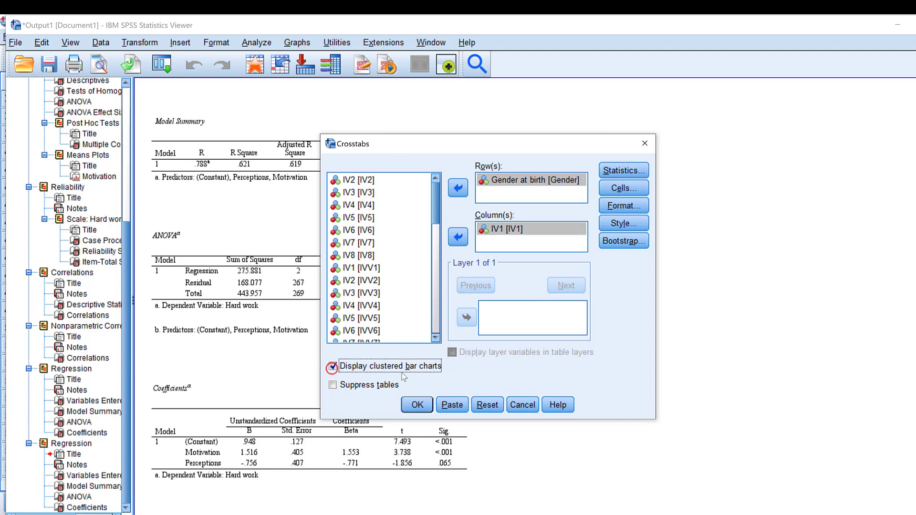
Run the Gender-by-IV1 crosstab, review its chi-square table and bar chart, then minimize the Viewer
{"action": "left_click", "coordinate": [417, 405]}
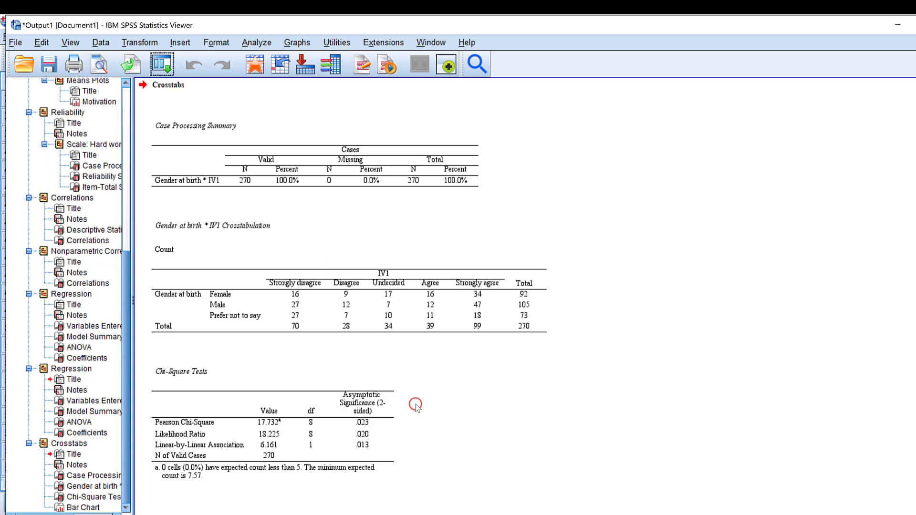
{"action": "scroll", "coordinate": [445, 237], "scroll_direction": "up", "scroll_amount": 3}
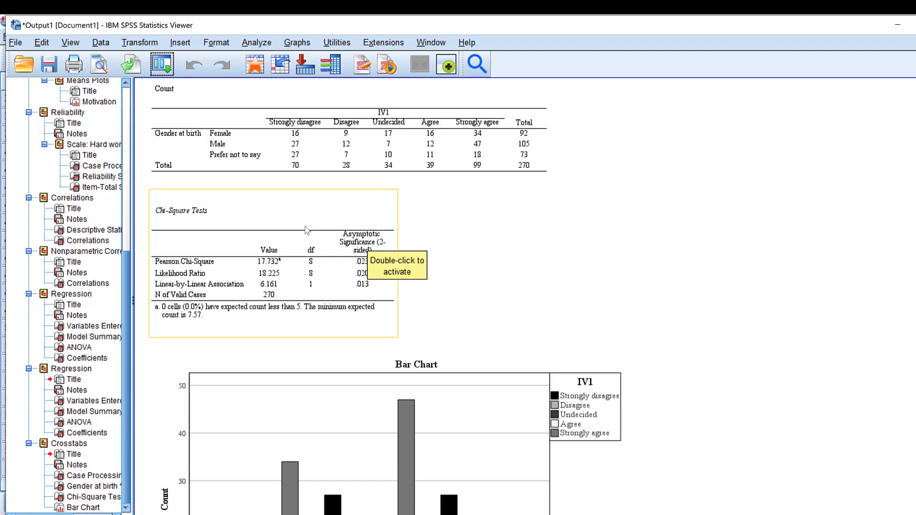
{"action": "left_click", "coordinate": [351, 260]}
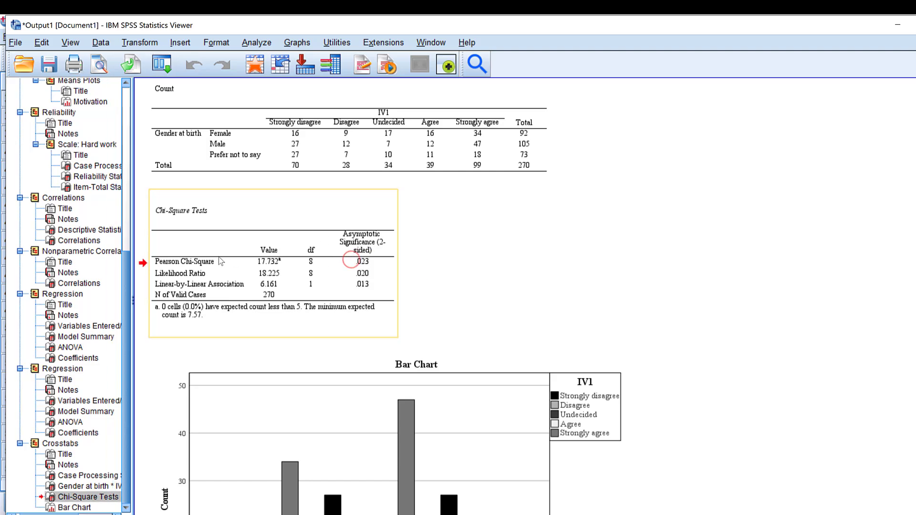
{"action": "left_click", "coordinate": [225, 142]}
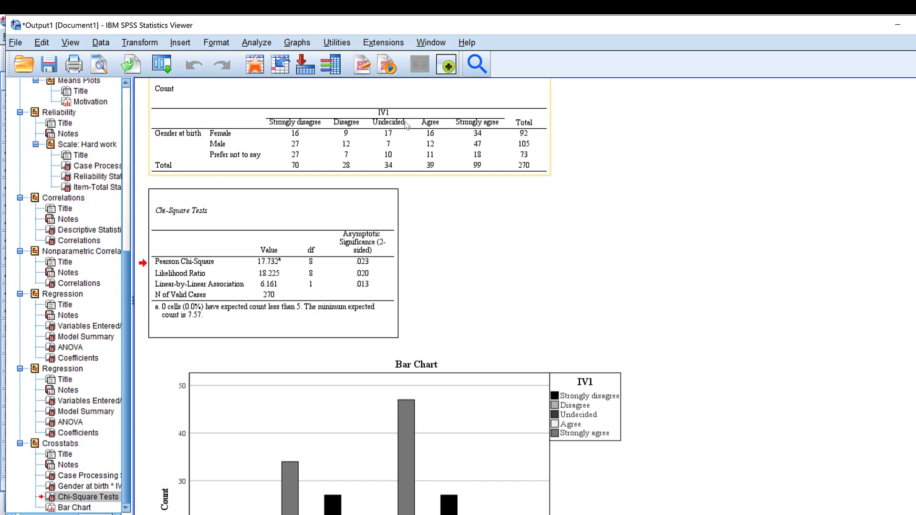
{"action": "left_click", "coordinate": [492, 355]}
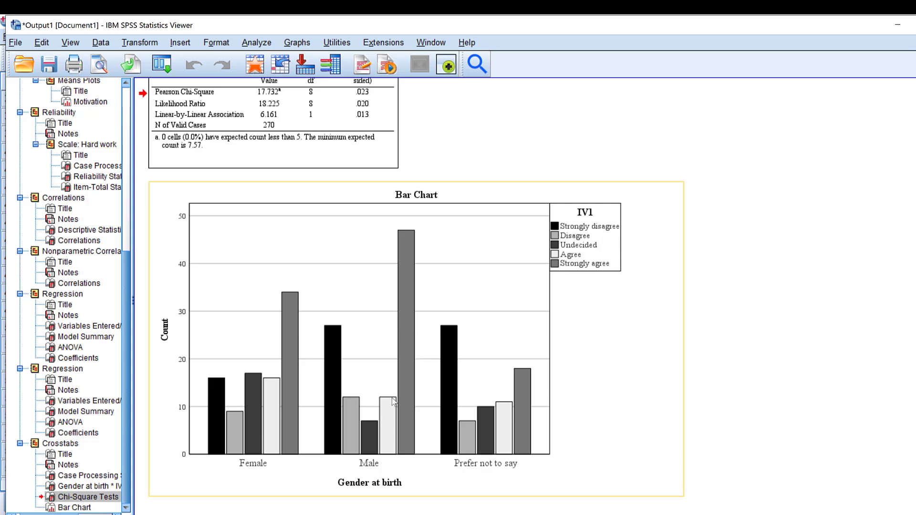
{"action": "scroll", "coordinate": [455, 330], "scroll_direction": "up", "scroll_amount": 7}
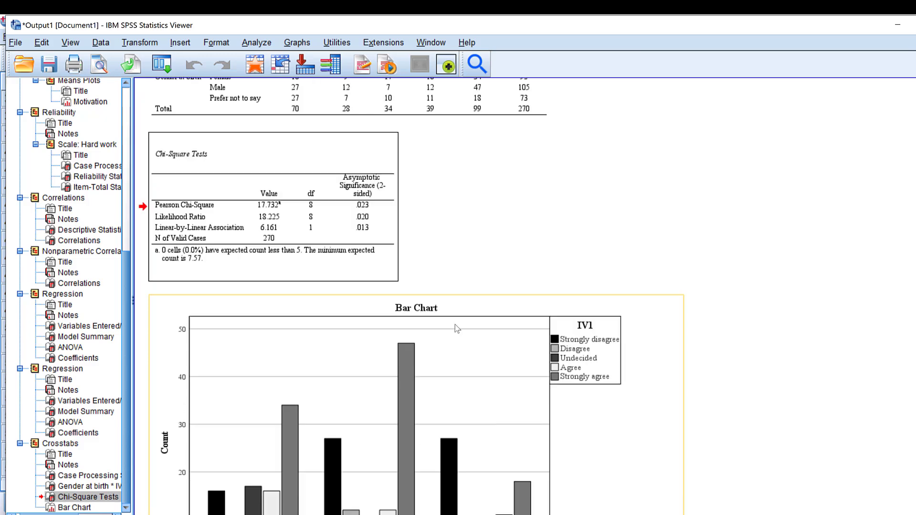
{"action": "scroll", "coordinate": [483, 369], "scroll_direction": "down", "scroll_amount": 6}
{"action": "scroll", "coordinate": [487, 349], "scroll_direction": "up", "scroll_amount": 8}
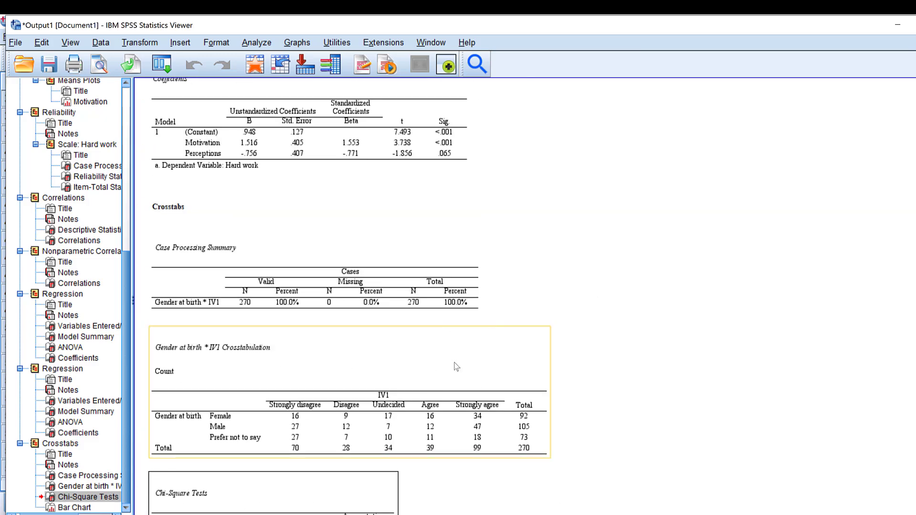
{"action": "scroll", "coordinate": [494, 327], "scroll_direction": "down", "scroll_amount": 5}
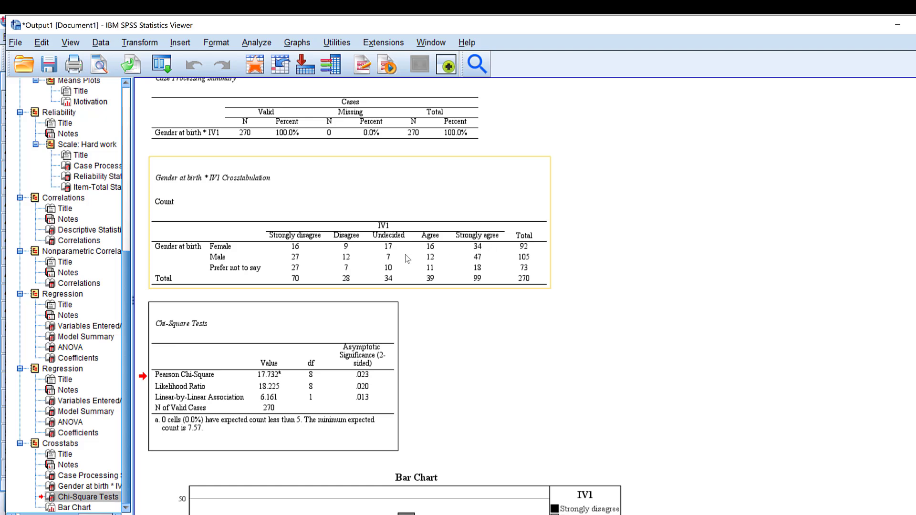
{"action": "scroll", "coordinate": [509, 333], "scroll_direction": "down", "scroll_amount": 3}
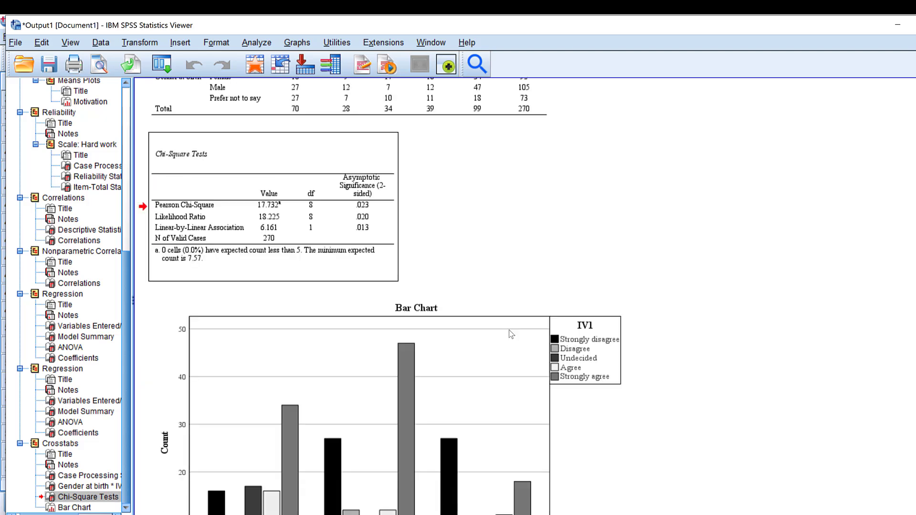
{"action": "scroll", "coordinate": [421, 388], "scroll_direction": "down", "scroll_amount": 2}
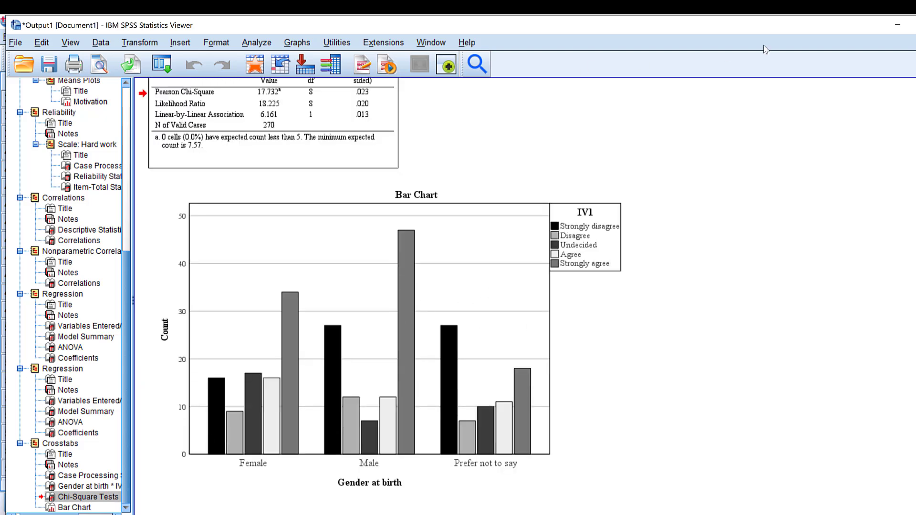
{"action": "left_click", "coordinate": [898, 25]}
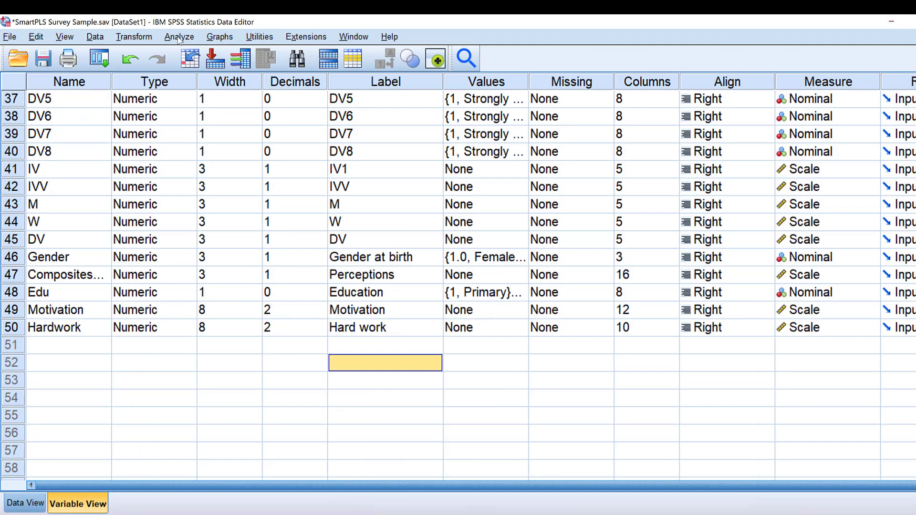
Start a Factor Analysis and drag the items IV1 through DV8 into its Variables list
{"action": "left_click", "coordinate": [178, 38]}
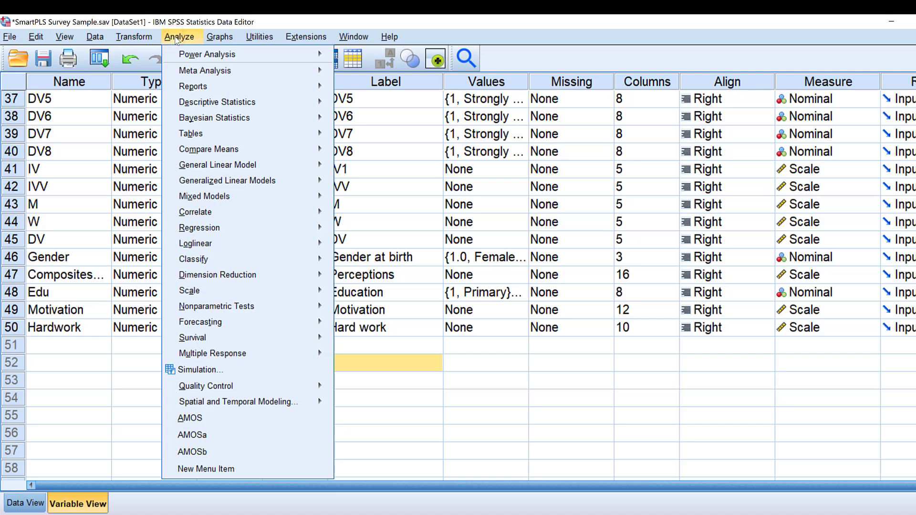
{"action": "mouse_move", "coordinate": [214, 274]}
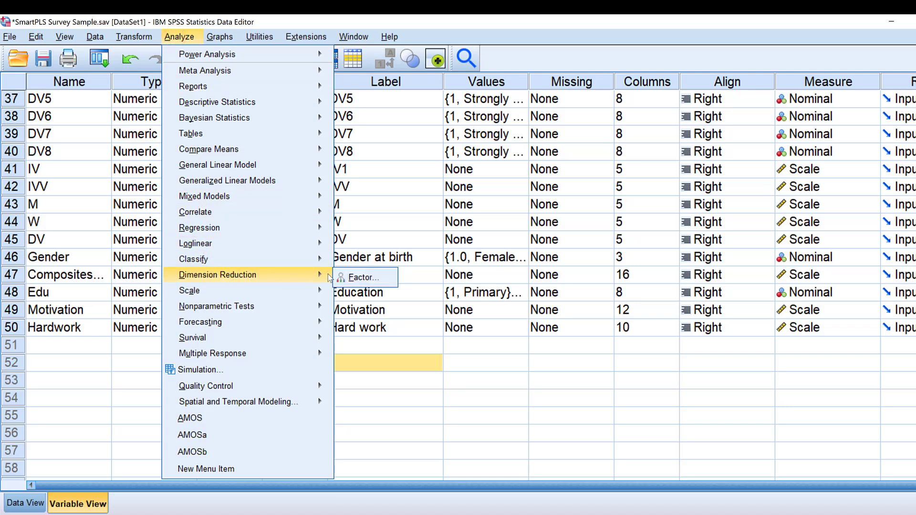
{"action": "left_click", "coordinate": [357, 278]}
{"action": "scroll", "coordinate": [273, 258], "scroll_direction": "down", "scroll_amount": 8}
{"action": "left_click_drag", "start_coordinate": [272, 252], "coordinate": [445, 206]}
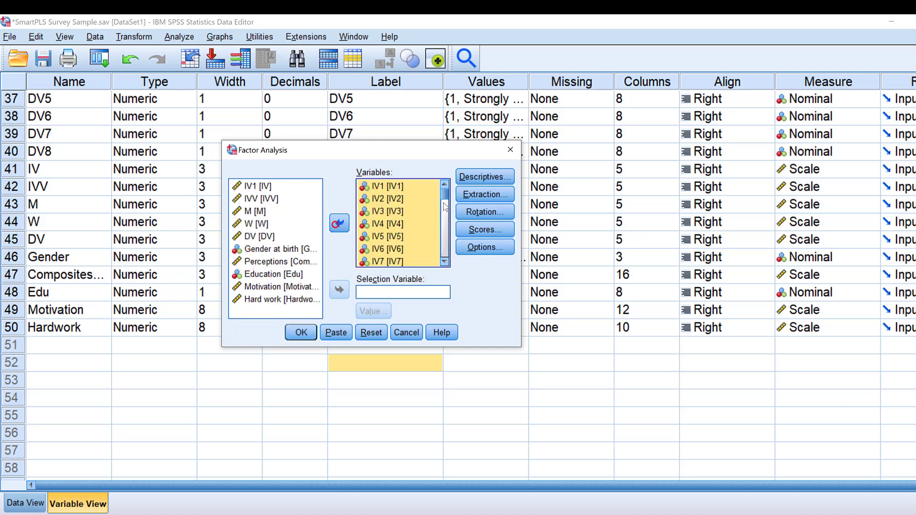
Request KMO and Bartlett's test plus the correlation matrix determinant in Descriptives
{"action": "left_click", "coordinate": [490, 177]}
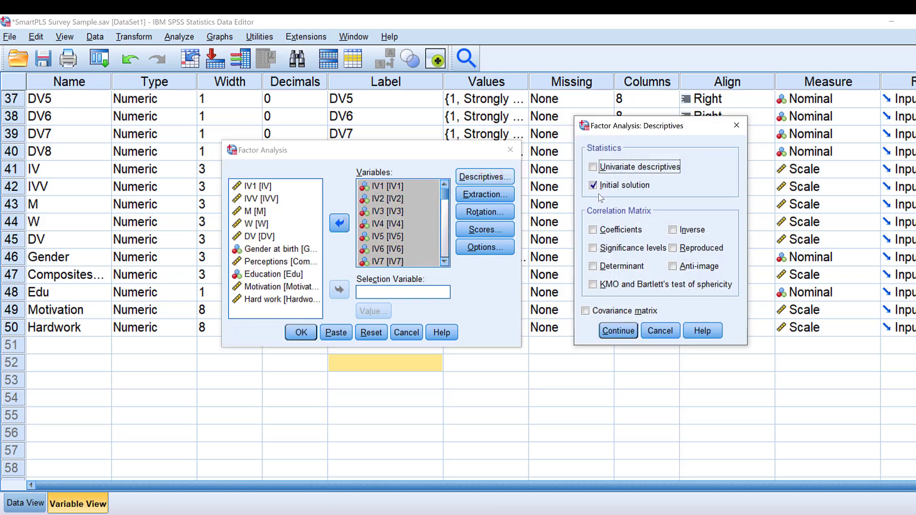
{"action": "left_click", "coordinate": [593, 284]}
{"action": "left_click", "coordinate": [592, 266]}
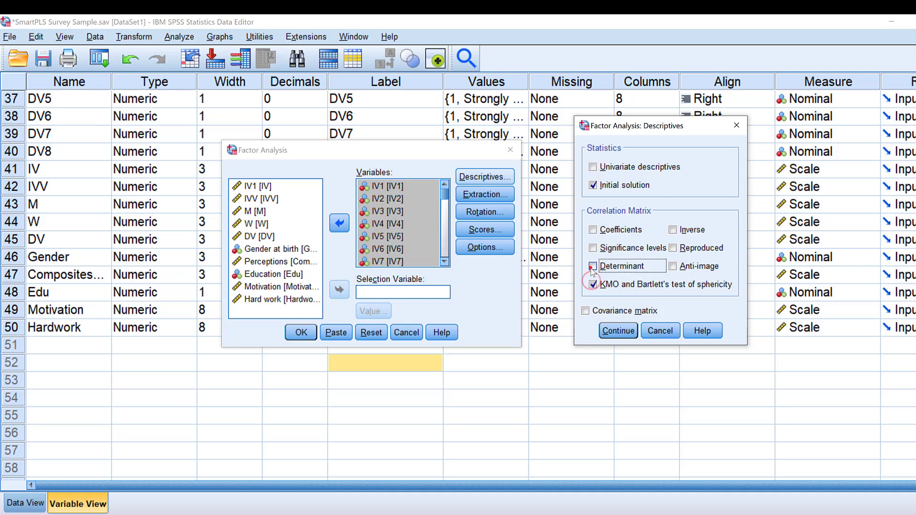
{"action": "left_click", "coordinate": [615, 331]}
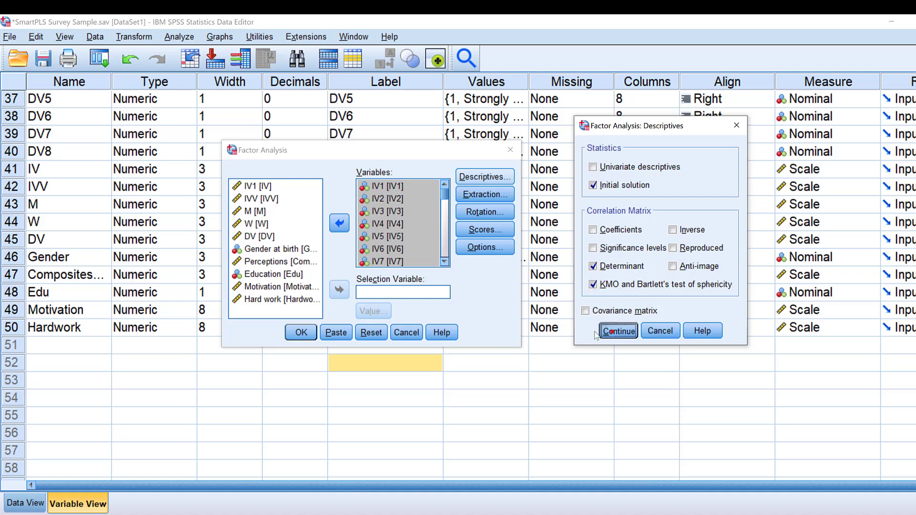
Add a scree plot in the extraction settings
{"action": "left_click", "coordinate": [484, 194]}
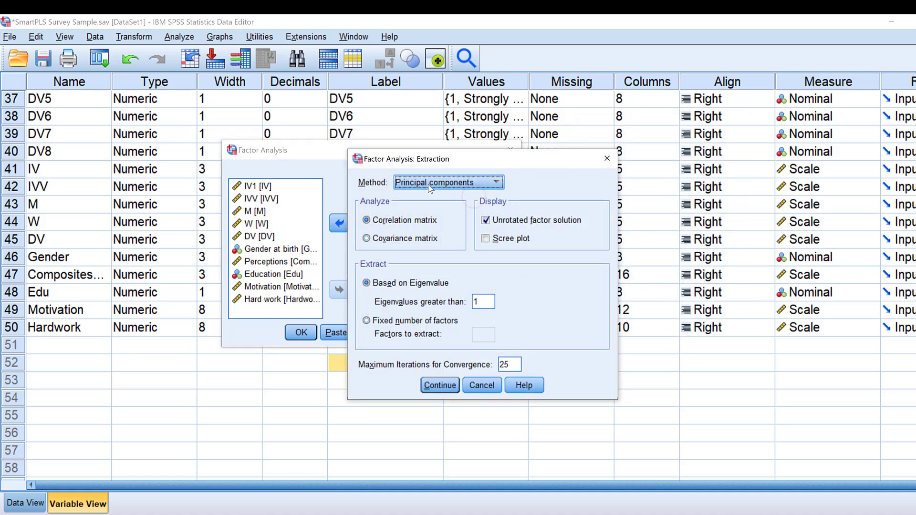
{"action": "left_click", "coordinate": [486, 239]}
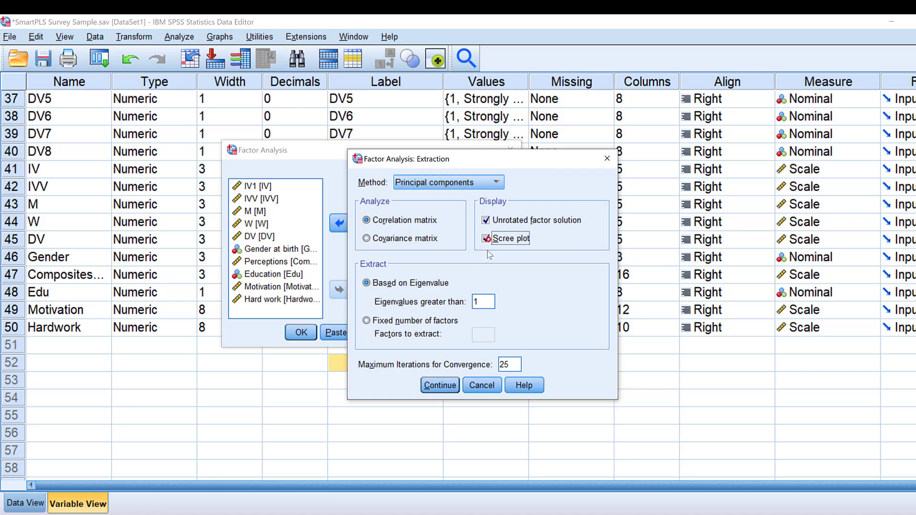
{"action": "left_click", "coordinate": [440, 385]}
Set the factor rotation method to Promax
{"action": "left_click", "coordinate": [485, 212]}
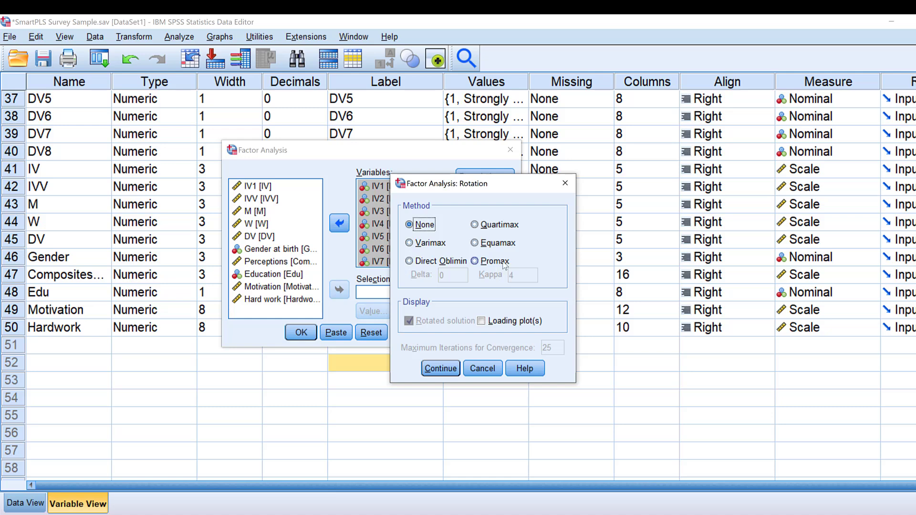
{"action": "left_click", "coordinate": [476, 262]}
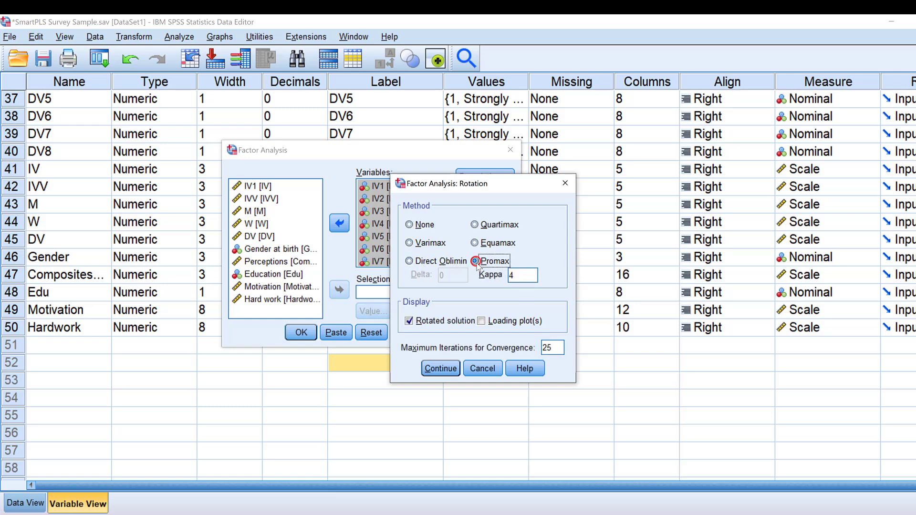
{"action": "left_click", "coordinate": [440, 367]}
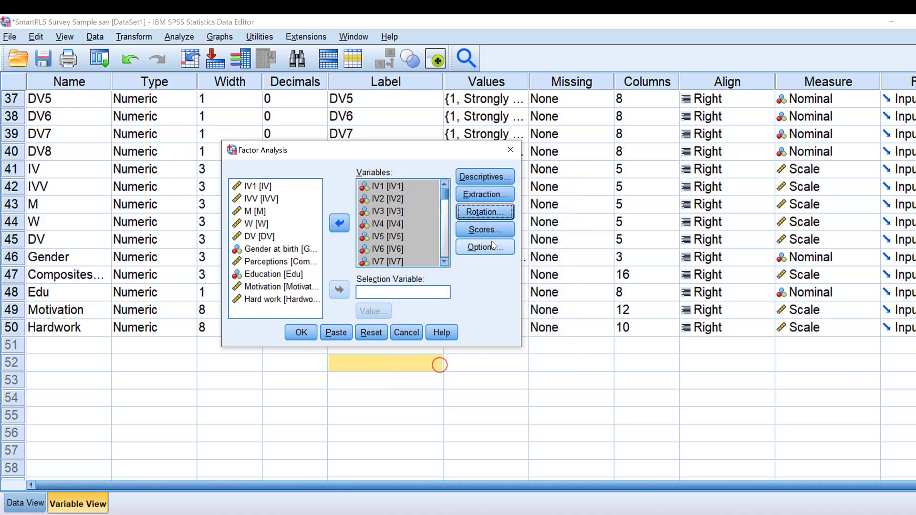
Save the factor scores as new variables using the regression method
{"action": "left_click", "coordinate": [481, 229]}
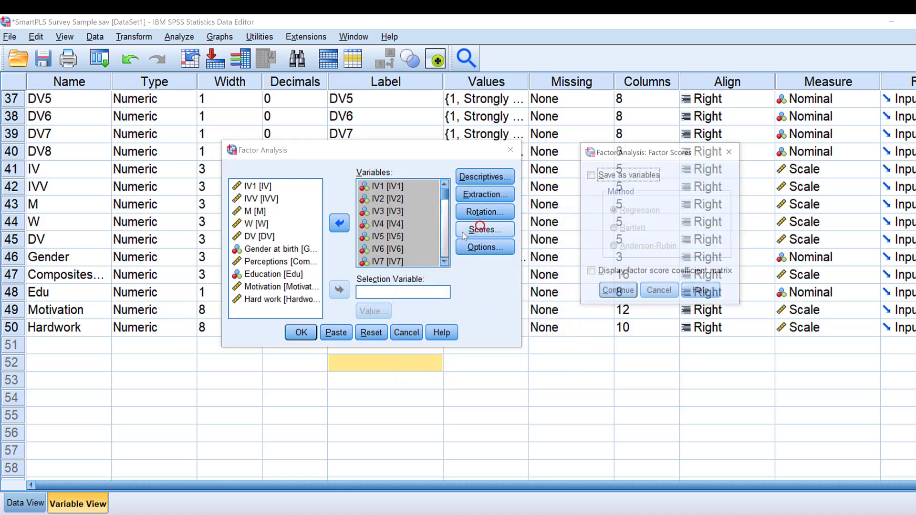
{"action": "left_click", "coordinate": [591, 176]}
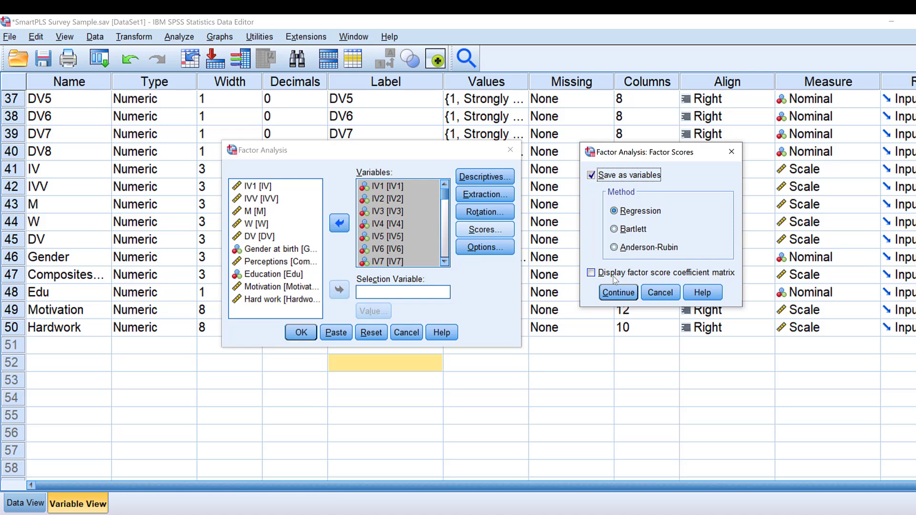
{"action": "left_click", "coordinate": [619, 293]}
Exclude cases listwise, sort loadings by size, suppress coefficients below .30, and run the analysis
{"action": "left_click", "coordinate": [472, 247]}
{"action": "left_click", "coordinate": [414, 262]}
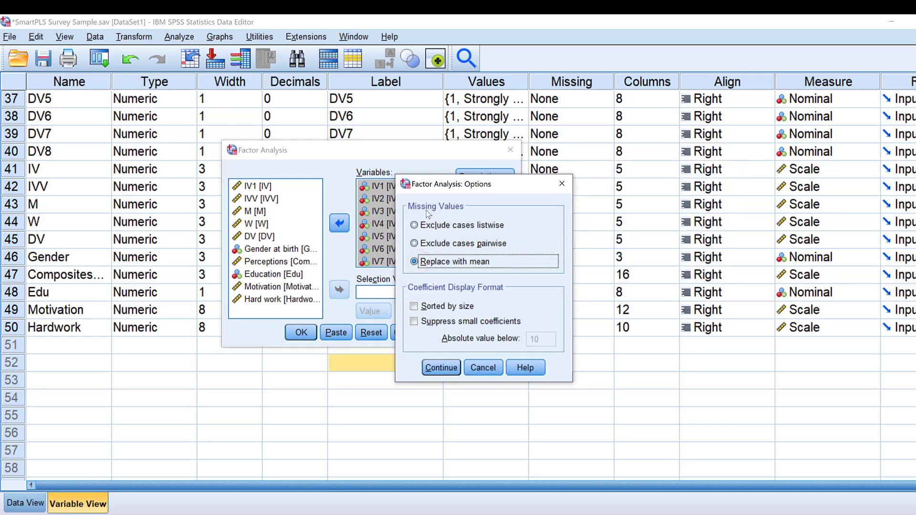
{"action": "left_click", "coordinate": [414, 226]}
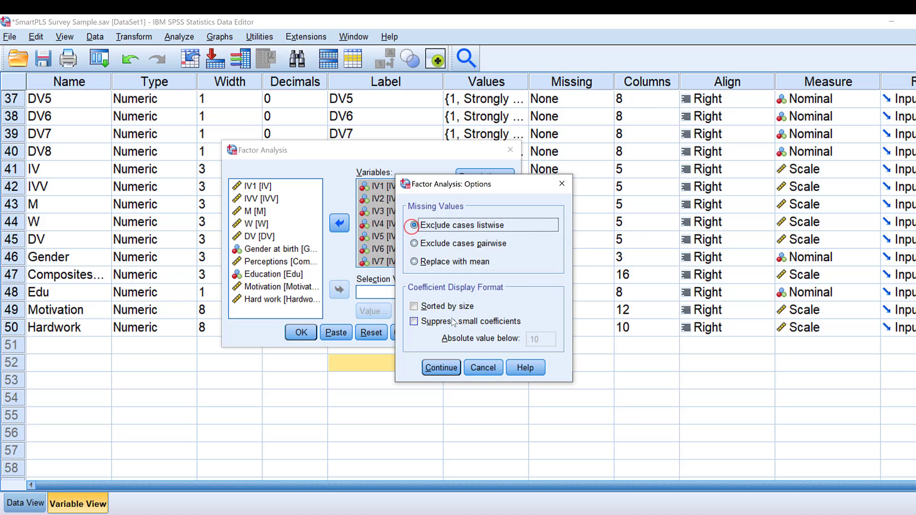
{"action": "left_click", "coordinate": [414, 306]}
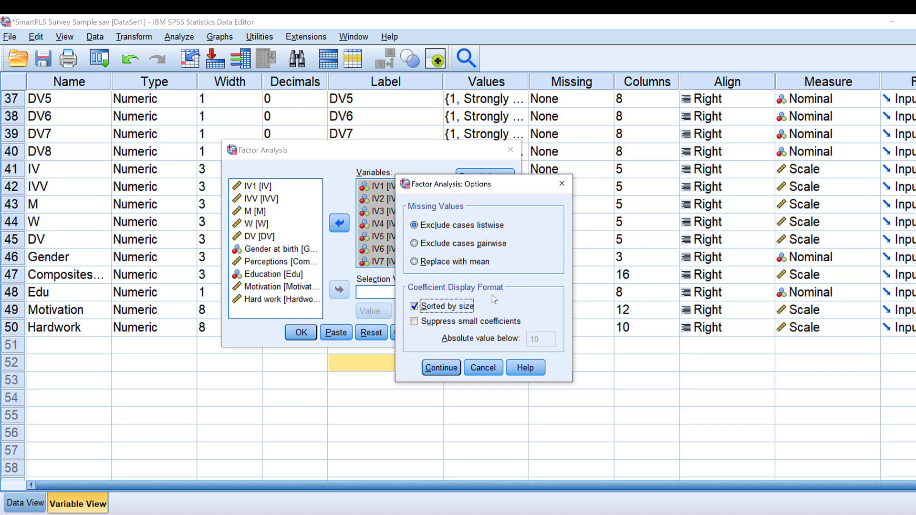
{"action": "left_click", "coordinate": [417, 323]}
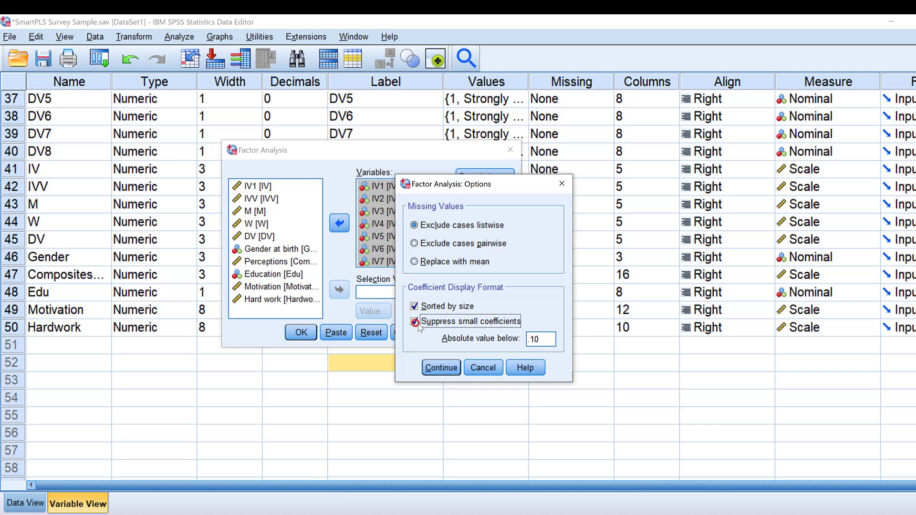
{"action": "double_click", "coordinate": [535, 339]}
{"action": "left_click", "coordinate": [534, 339]}
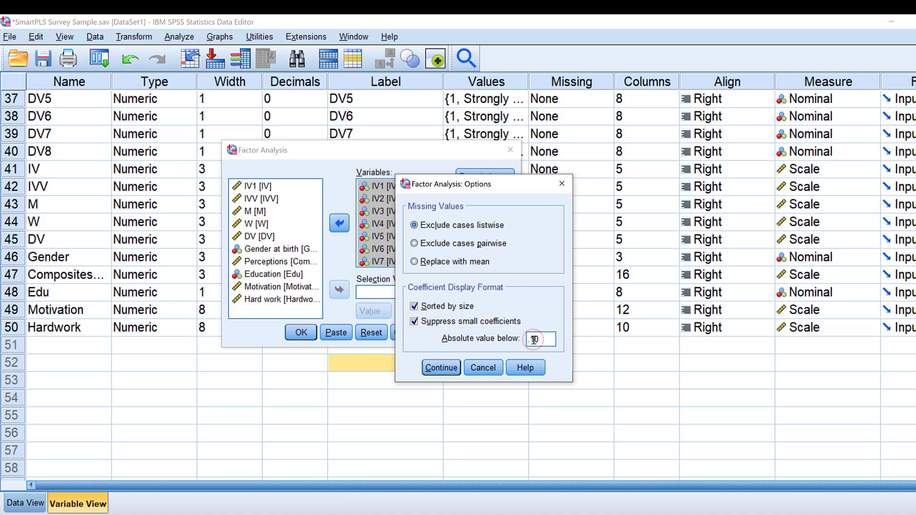
{"action": "left_click", "coordinate": [453, 364]}
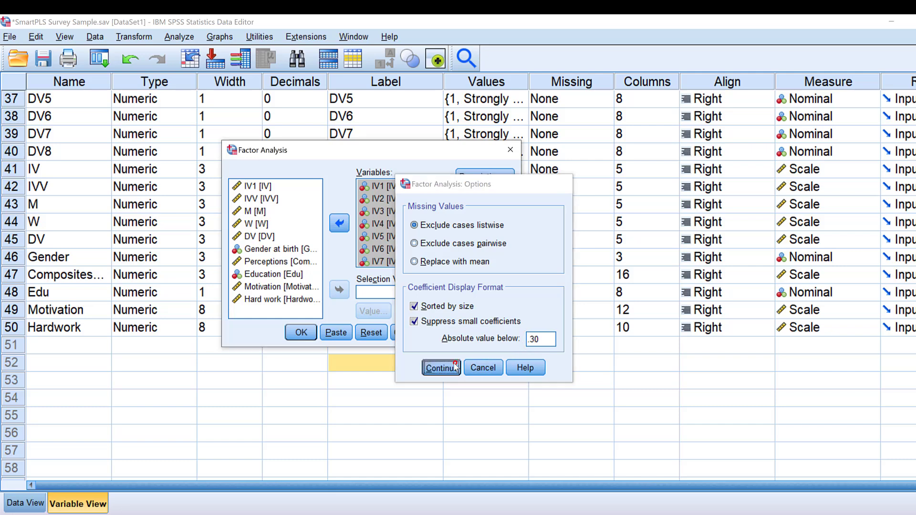
{"action": "left_click", "coordinate": [297, 334]}
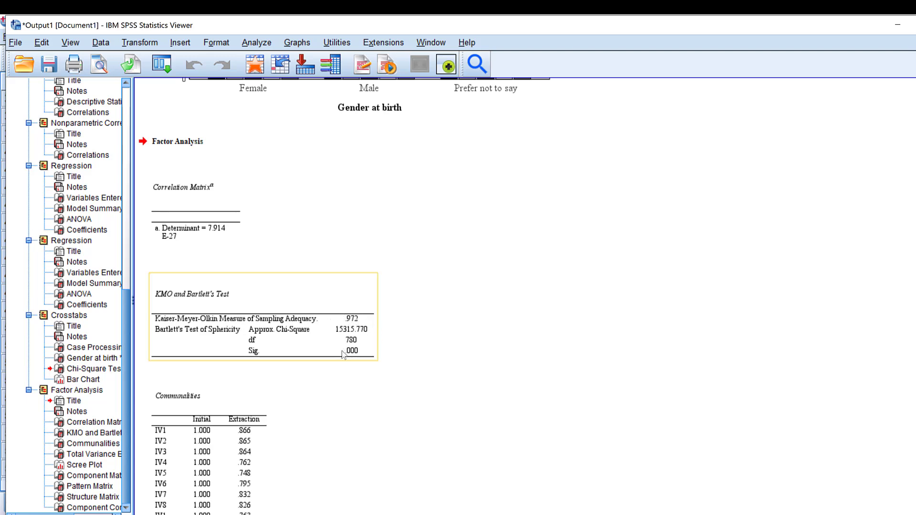
{"action": "scroll", "coordinate": [322, 366], "scroll_direction": "down", "scroll_amount": 15}
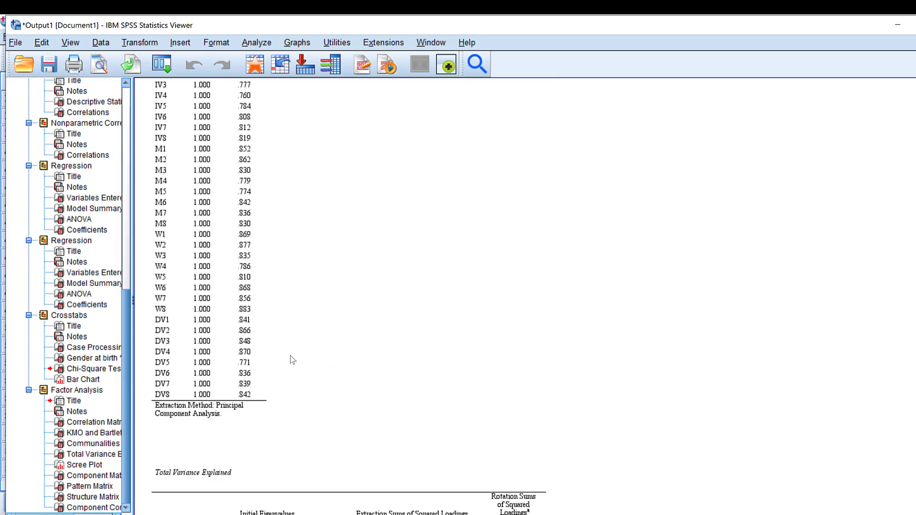
{"action": "scroll", "coordinate": [271, 354], "scroll_direction": "up", "scroll_amount": 15}
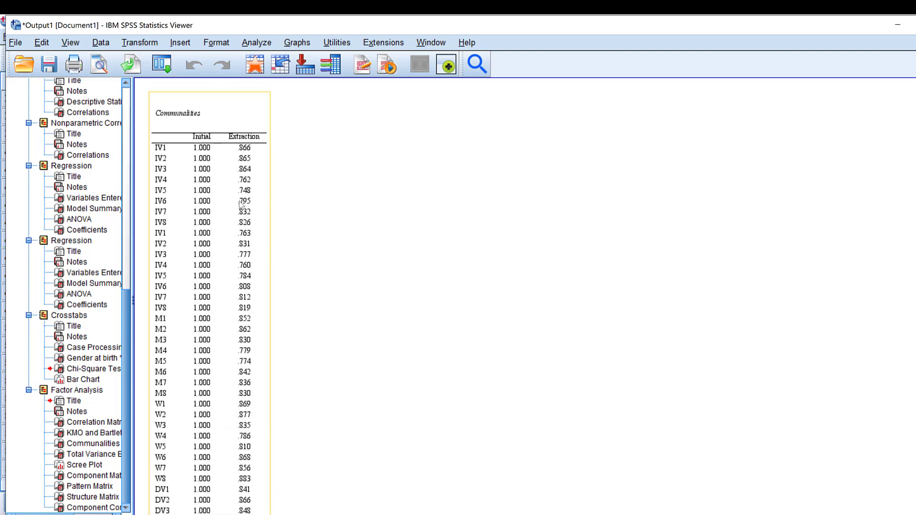
{"action": "scroll", "coordinate": [244, 328], "scroll_direction": "down", "scroll_amount": 4}
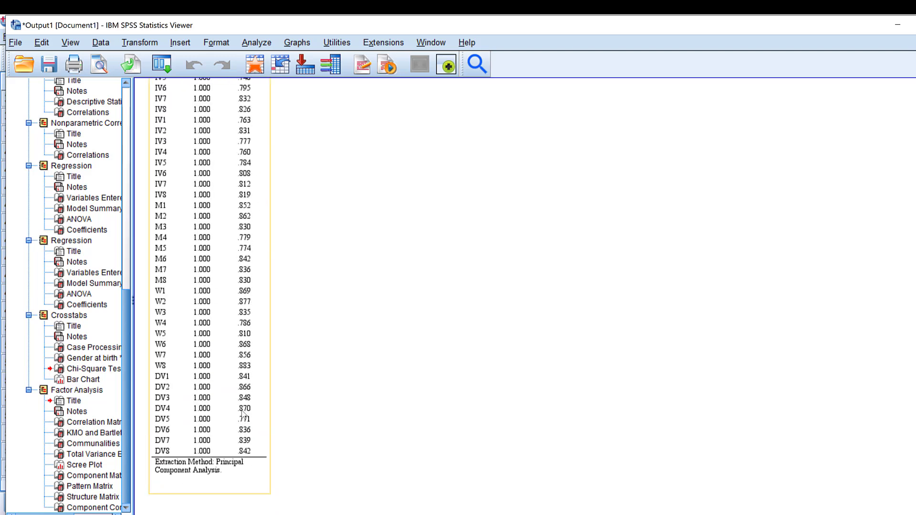
{"action": "scroll", "coordinate": [247, 241], "scroll_direction": "up", "scroll_amount": 10}
{"action": "scroll", "coordinate": [250, 296], "scroll_direction": "down", "scroll_amount": 20}
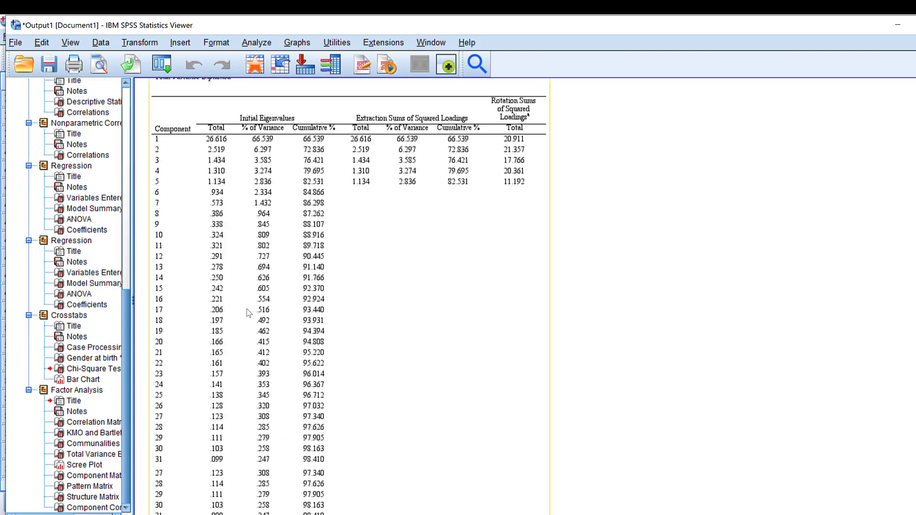
{"action": "scroll", "coordinate": [348, 212], "scroll_direction": "up", "scroll_amount": 8}
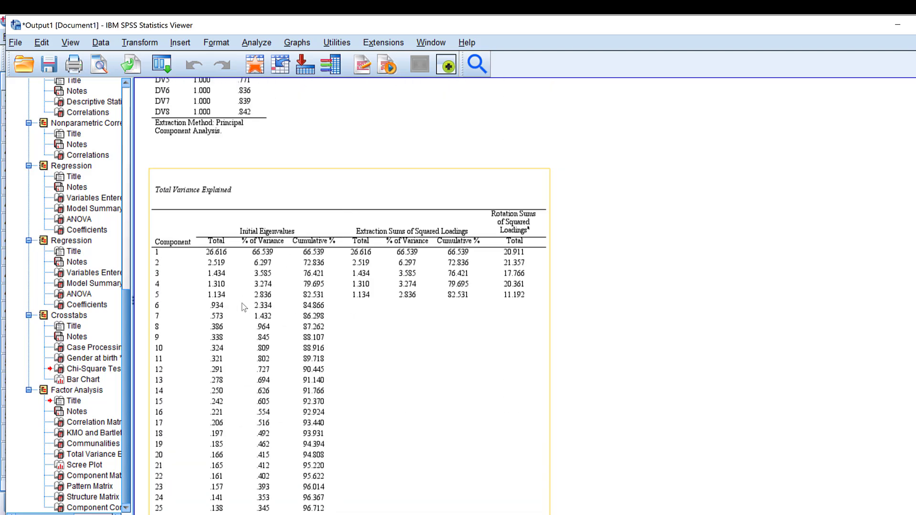
{"action": "scroll", "coordinate": [323, 305], "scroll_direction": "down", "scroll_amount": 20}
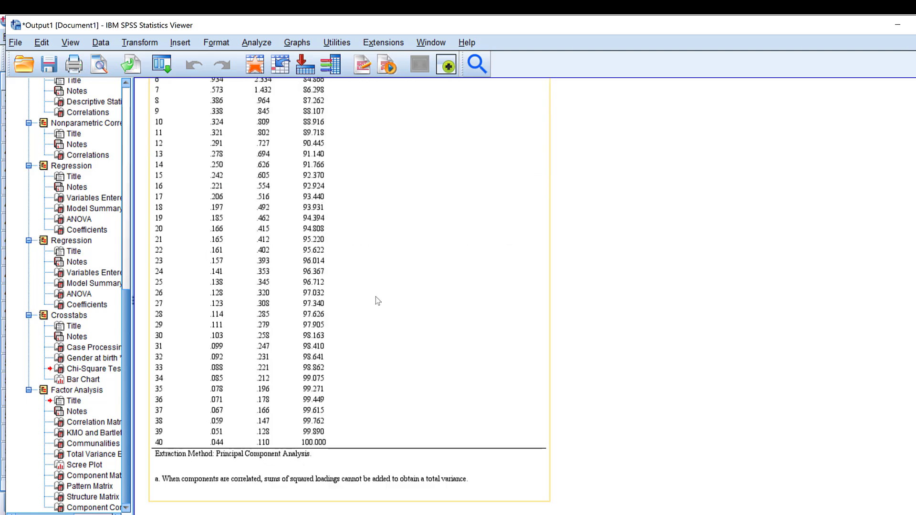
{"action": "scroll", "coordinate": [317, 301], "scroll_direction": "down", "scroll_amount": 6}
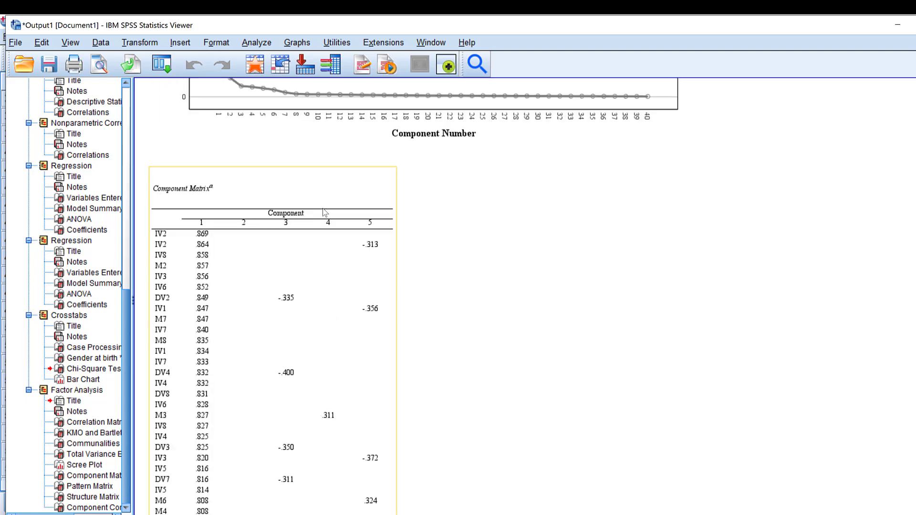
{"action": "scroll", "coordinate": [317, 257], "scroll_direction": "down", "scroll_amount": 6}
{"action": "scroll", "coordinate": [243, 213], "scroll_direction": "up", "scroll_amount": 8}
{"action": "scroll", "coordinate": [219, 256], "scroll_direction": "down", "scroll_amount": 20}
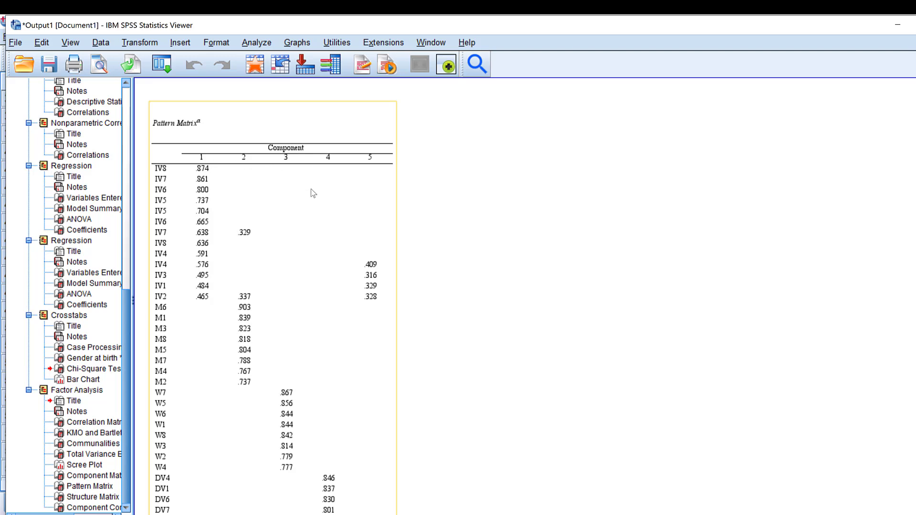
{"action": "scroll", "coordinate": [321, 281], "scroll_direction": "down", "scroll_amount": 10}
{"action": "scroll", "coordinate": [279, 267], "scroll_direction": "up", "scroll_amount": 4}
{"action": "scroll", "coordinate": [293, 206], "scroll_direction": "up", "scroll_amount": 8}
{"action": "scroll", "coordinate": [368, 237], "scroll_direction": "down", "scroll_amount": 6}
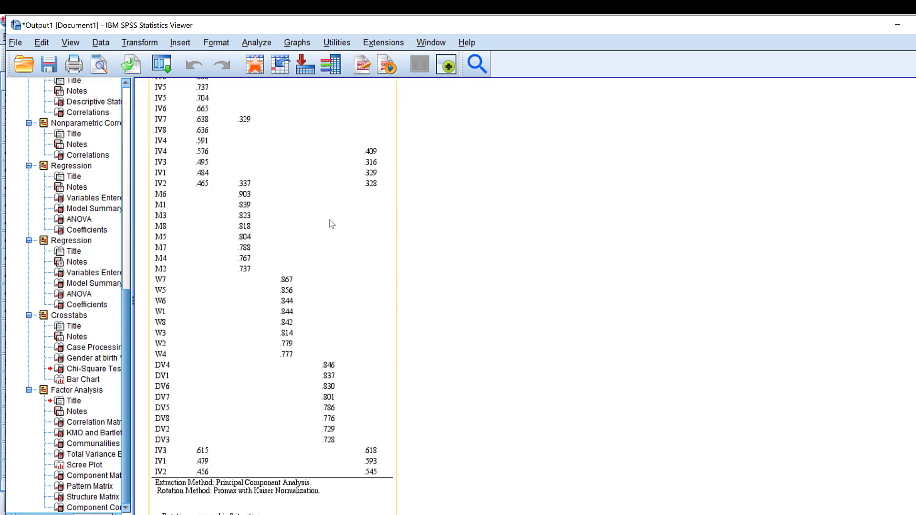
{"action": "scroll", "coordinate": [331, 223], "scroll_direction": "down", "scroll_amount": 2}
{"action": "scroll", "coordinate": [328, 191], "scroll_direction": "up", "scroll_amount": 6}
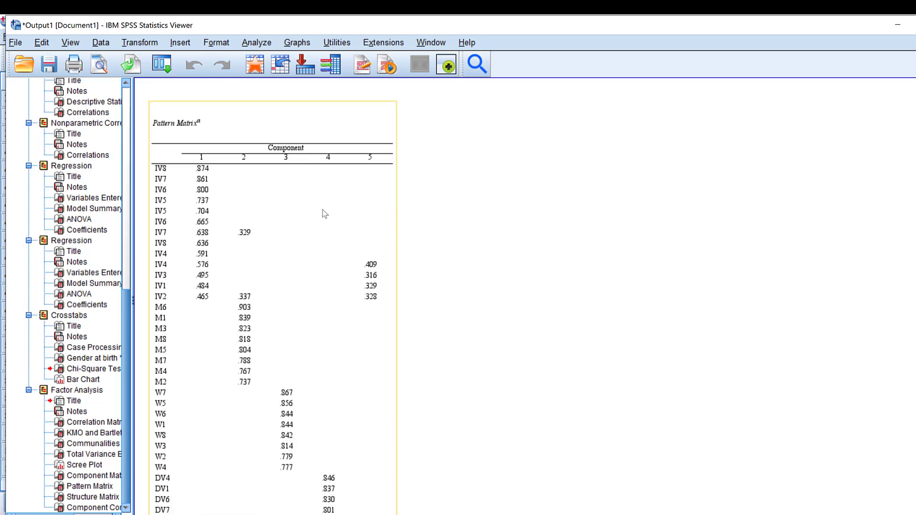
{"action": "left_click", "coordinate": [457, 201]}
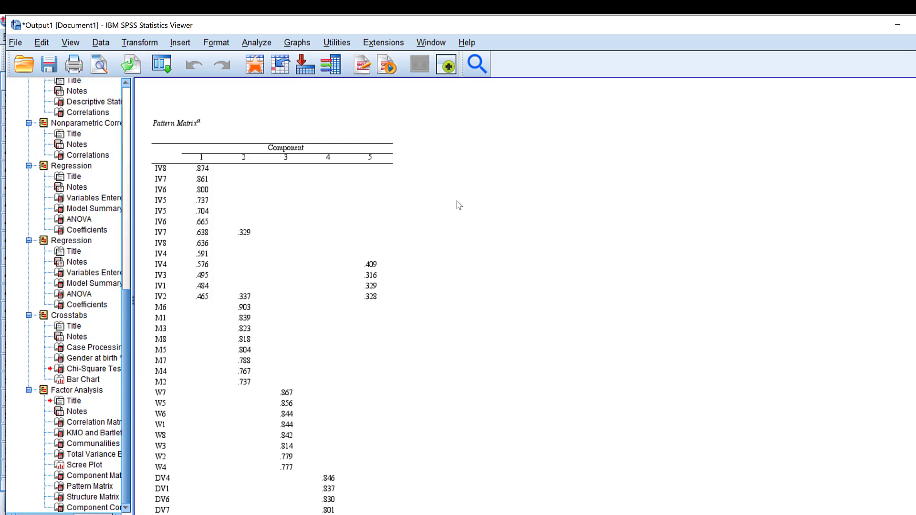
{"action": "left_click", "coordinate": [231, 204]}
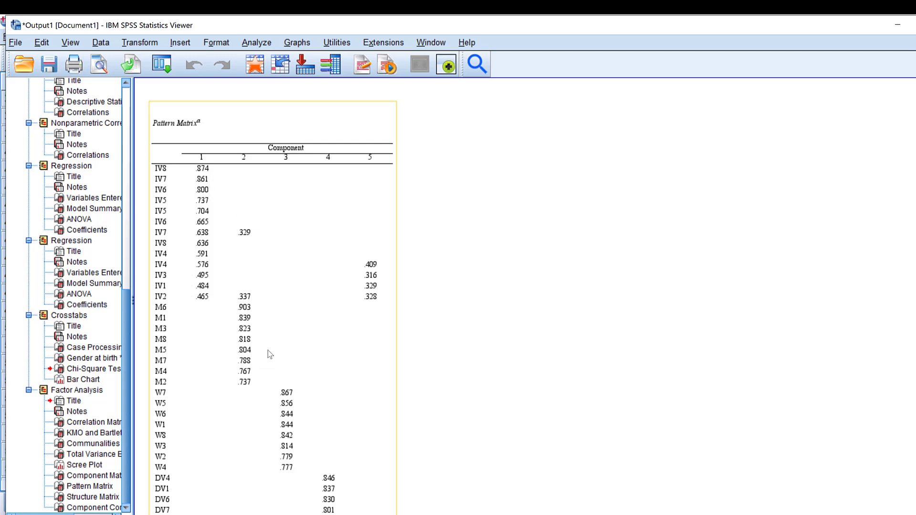
{"action": "scroll", "coordinate": [326, 314], "scroll_direction": "down", "scroll_amount": 3}
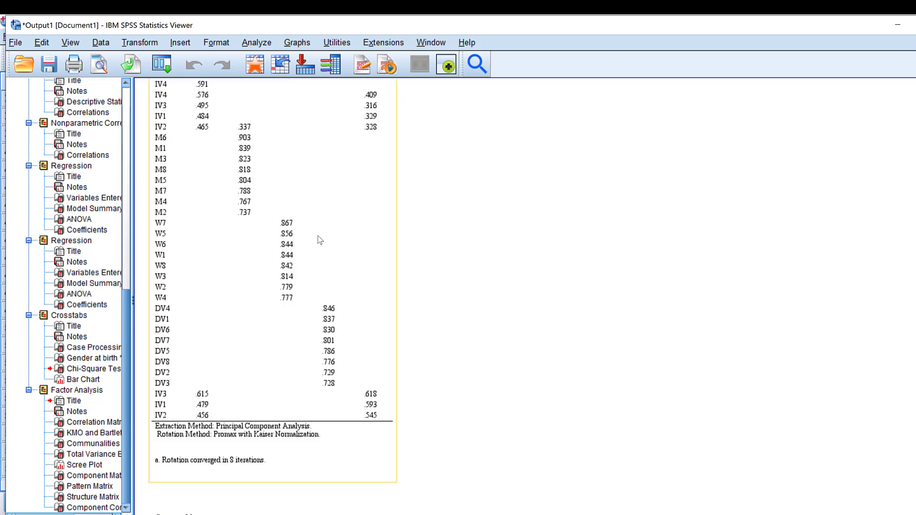
{"action": "scroll", "coordinate": [304, 280], "scroll_direction": "up", "scroll_amount": 3}
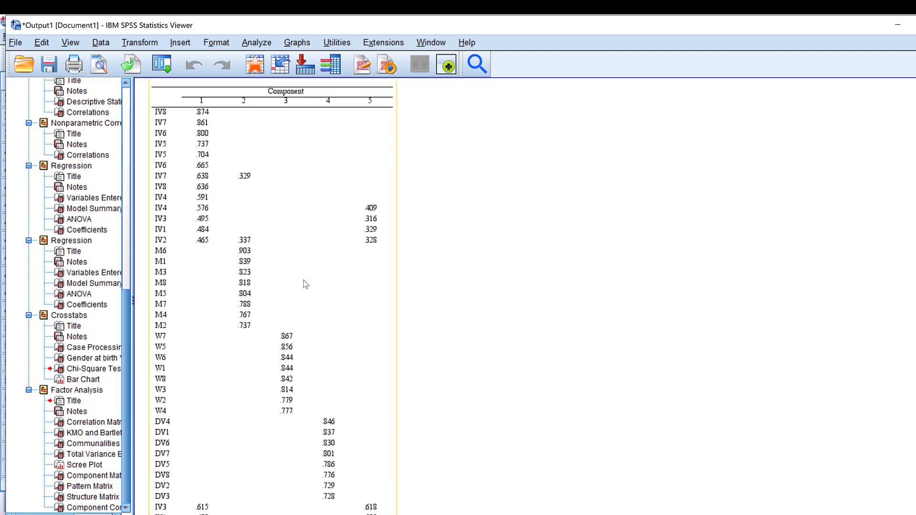
{"action": "scroll", "coordinate": [303, 279], "scroll_direction": "up", "scroll_amount": 4}
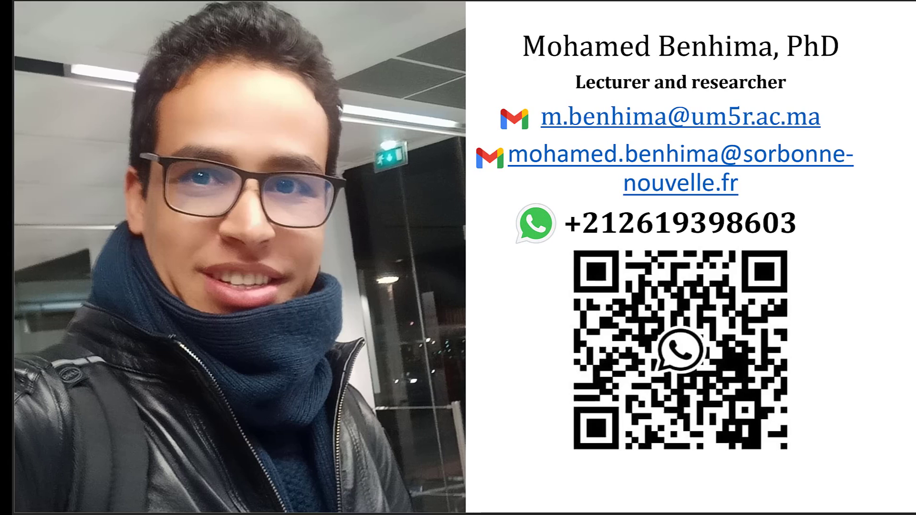